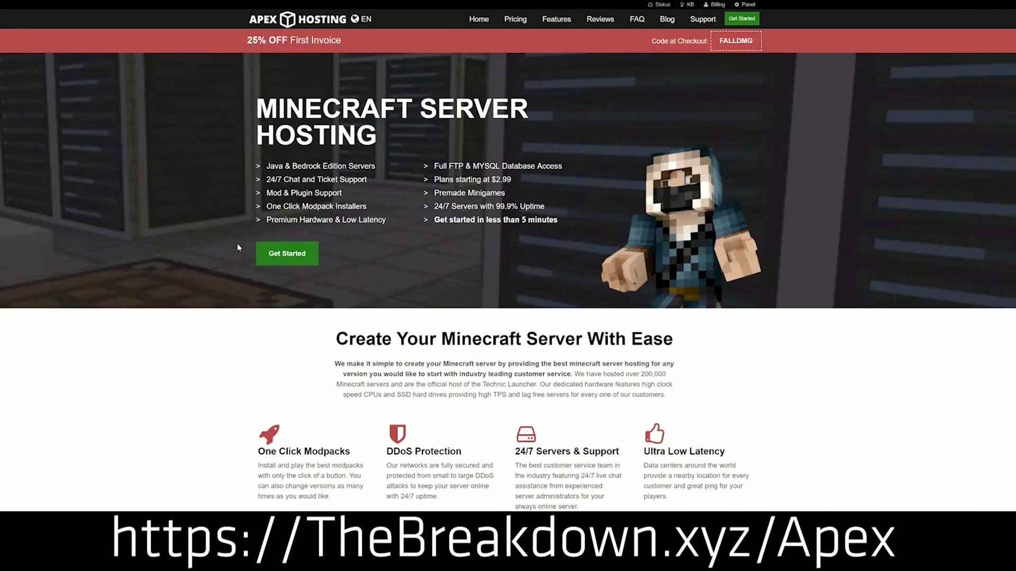
scroll(400, 319, down, 4)
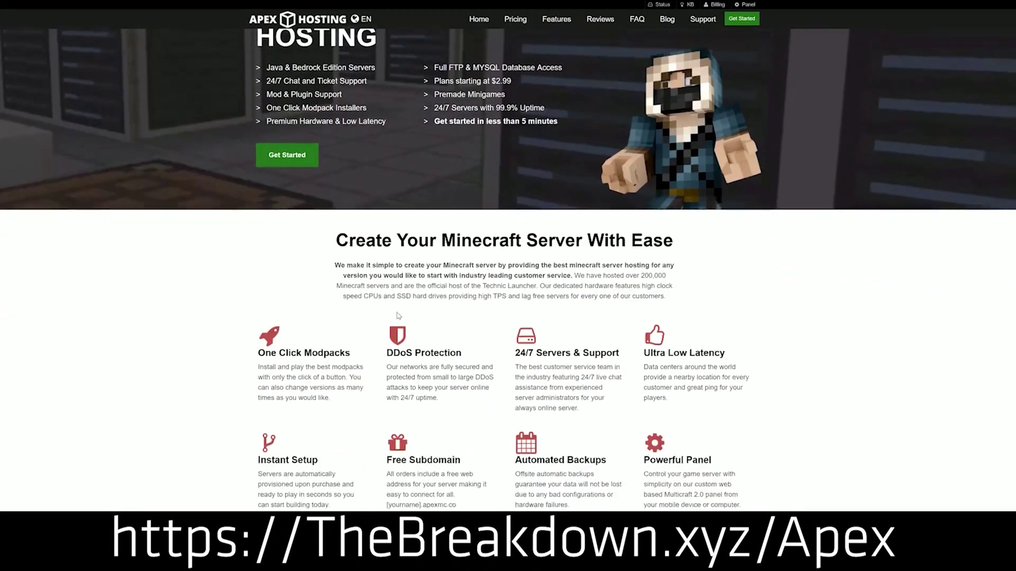
drag(258, 237, 621, 242)
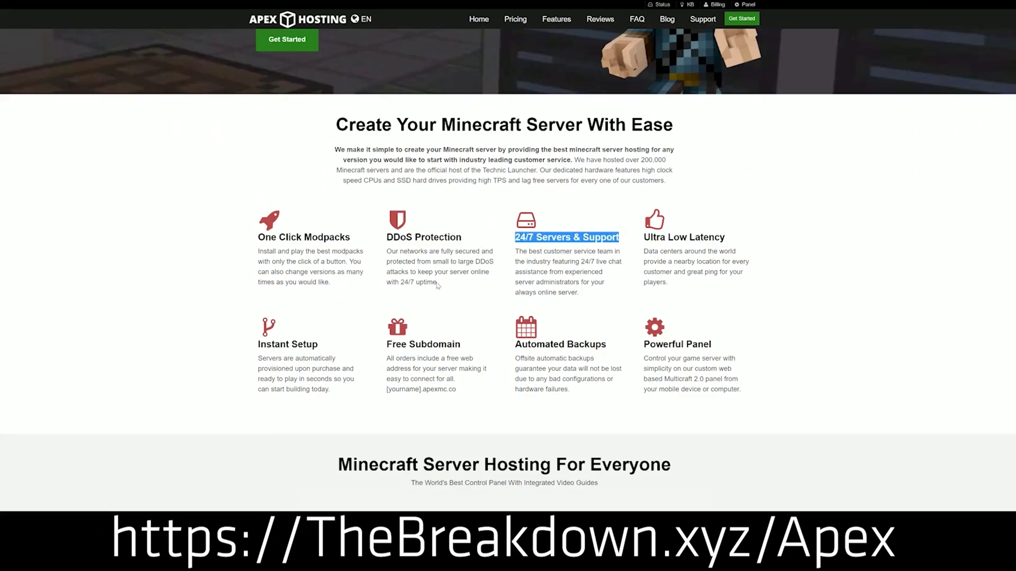
drag(515, 344, 624, 392)
click(508, 347)
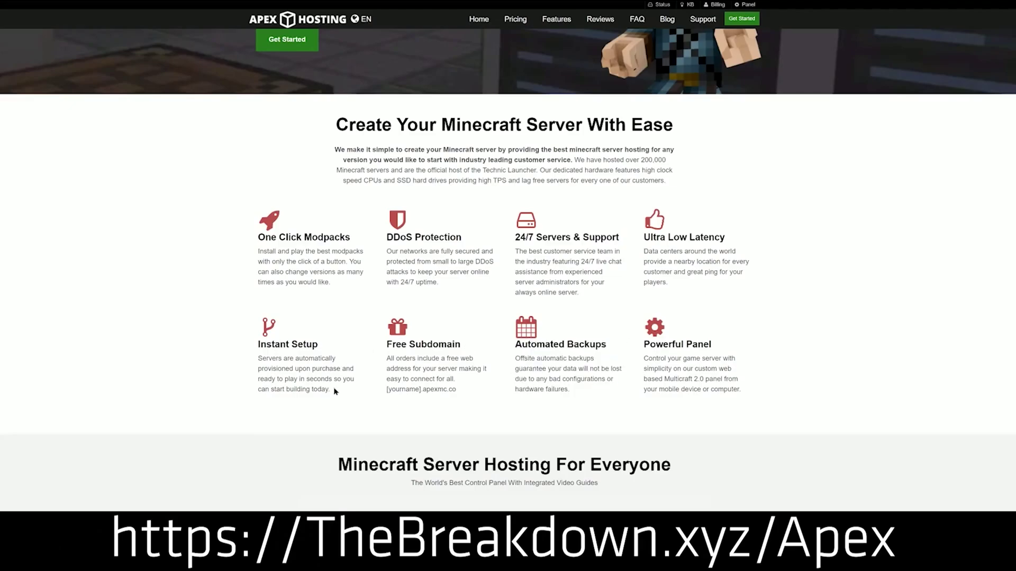
drag(333, 392, 258, 344)
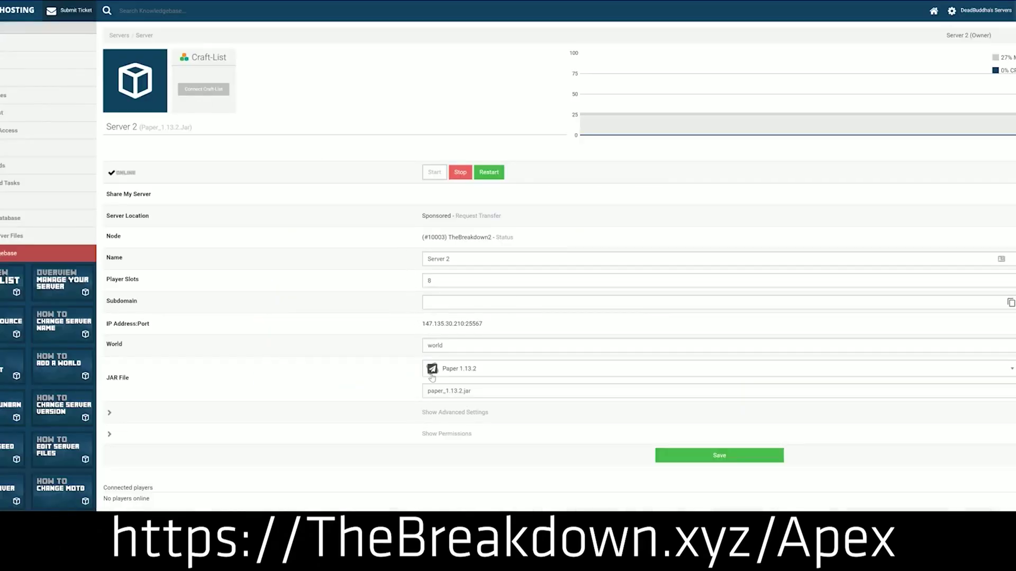
- Switch Server 2's JAR to Minecraft 1.15, confirm the change, and answer the Create New World prompt
click(478, 374)
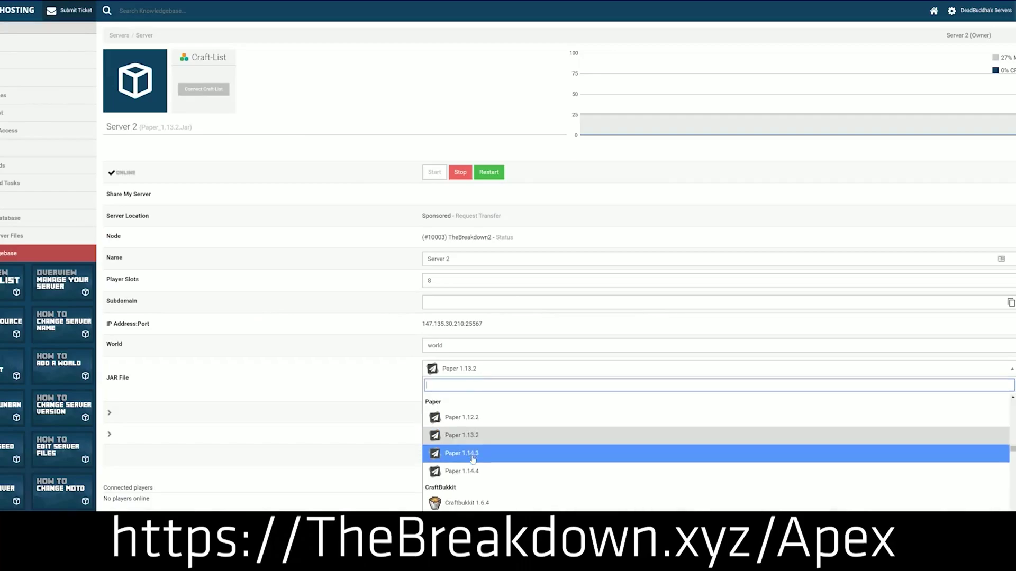
scroll(472, 455, down, 4)
scroll(472, 460, down, 6)
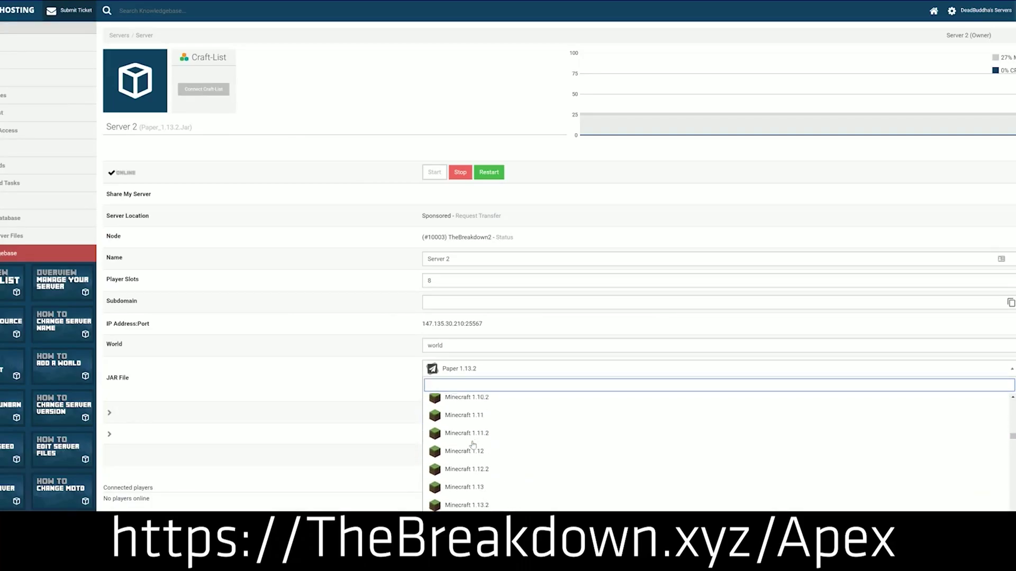
scroll(474, 455, up, 3)
scroll(472, 456, down, 1)
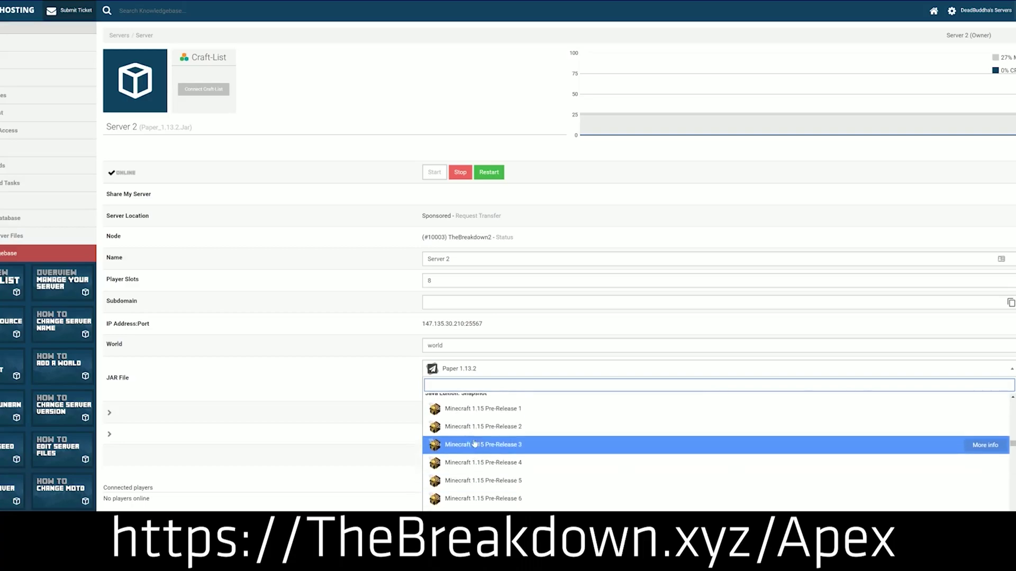
scroll(471, 459, up, 3)
scroll(471, 459, up, 1)
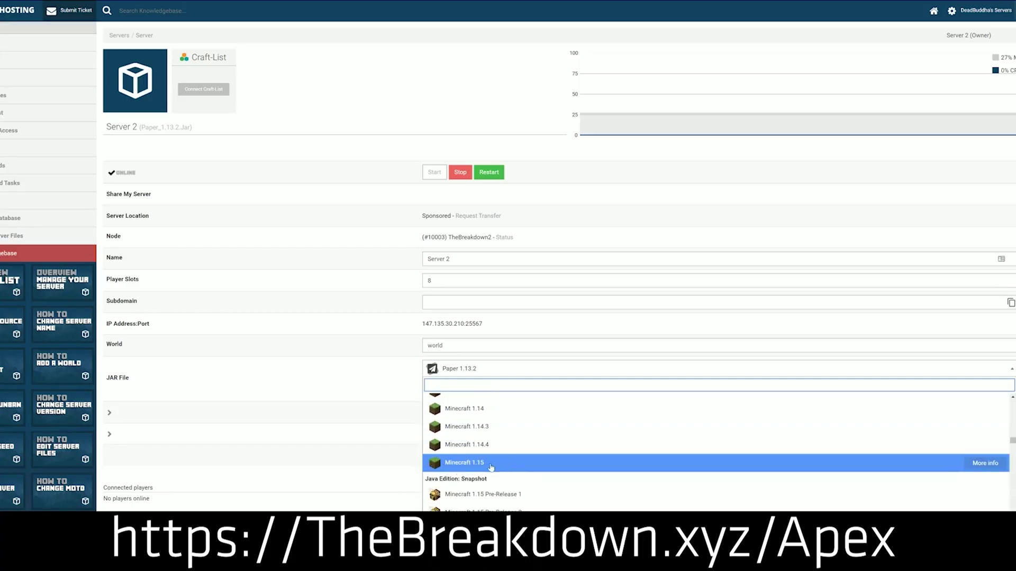
click(520, 464)
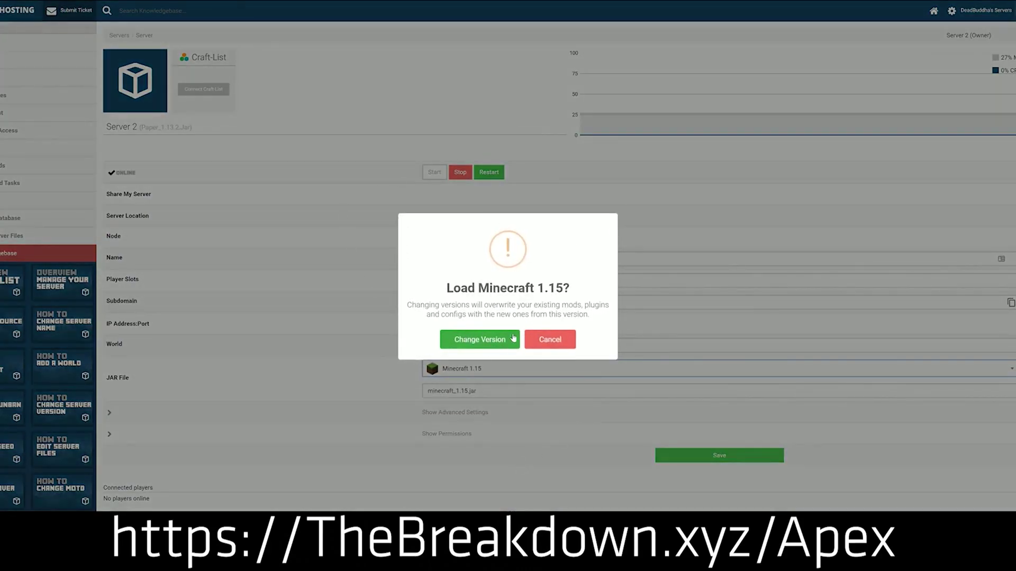
click(472, 340)
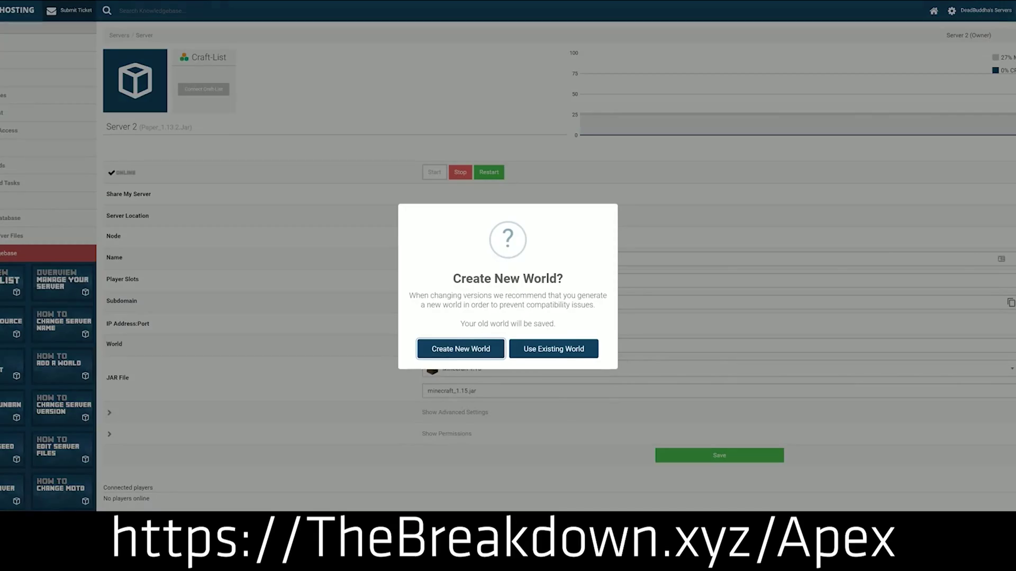
click(488, 350)
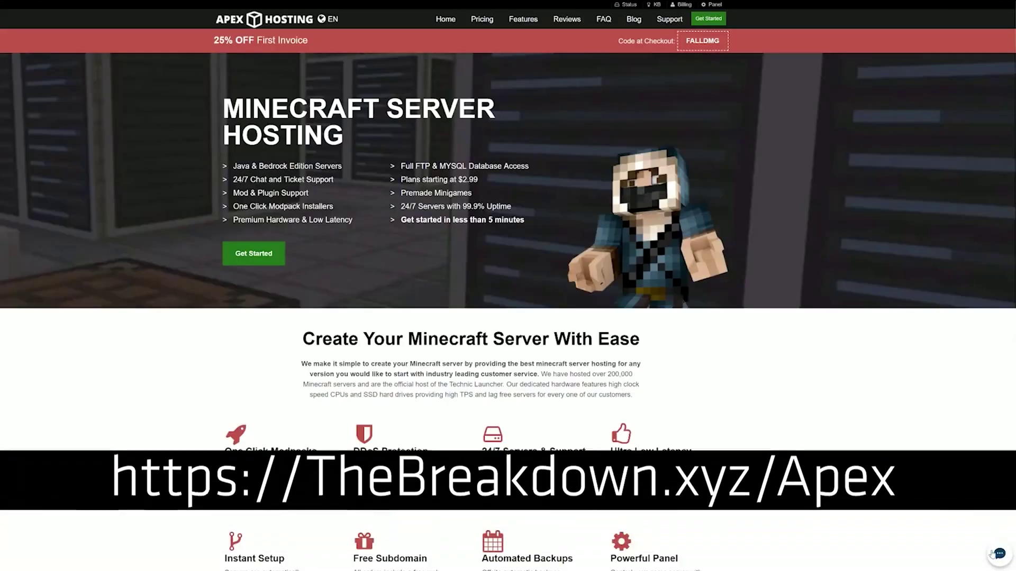
- Open the LiveChat form and start a support chat with the pre-filled contact details
click(999, 554)
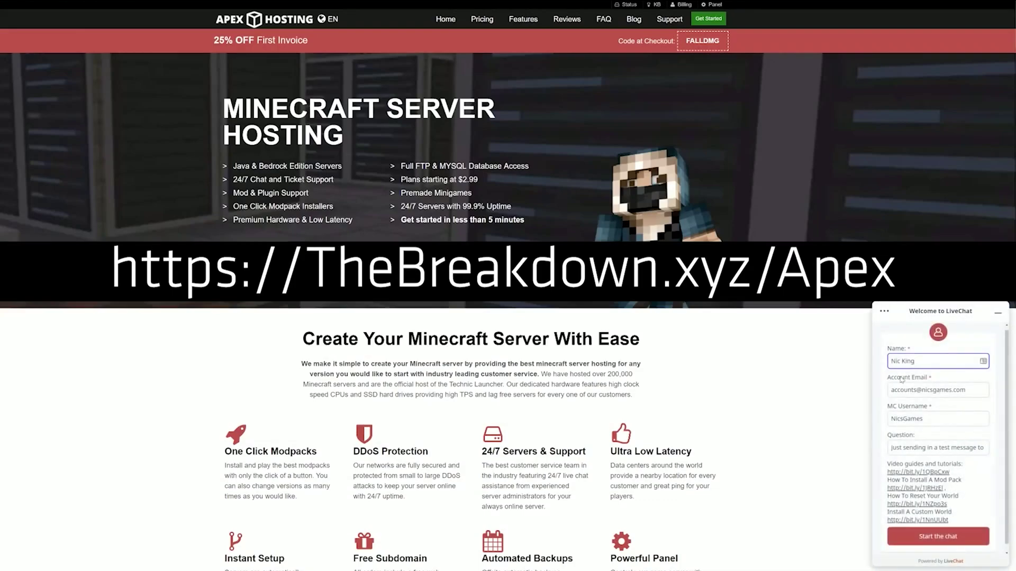
click(932, 535)
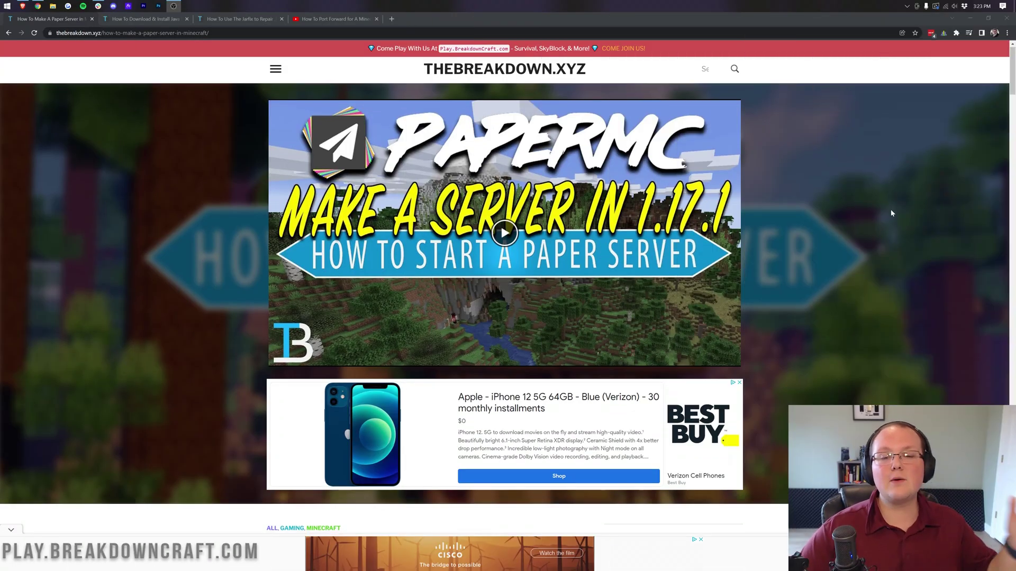
- Scroll the Paper server article to the Download PaperMC button and open it in a new tab
scroll(891, 208, down, 1)
scroll(891, 209, up, 1)
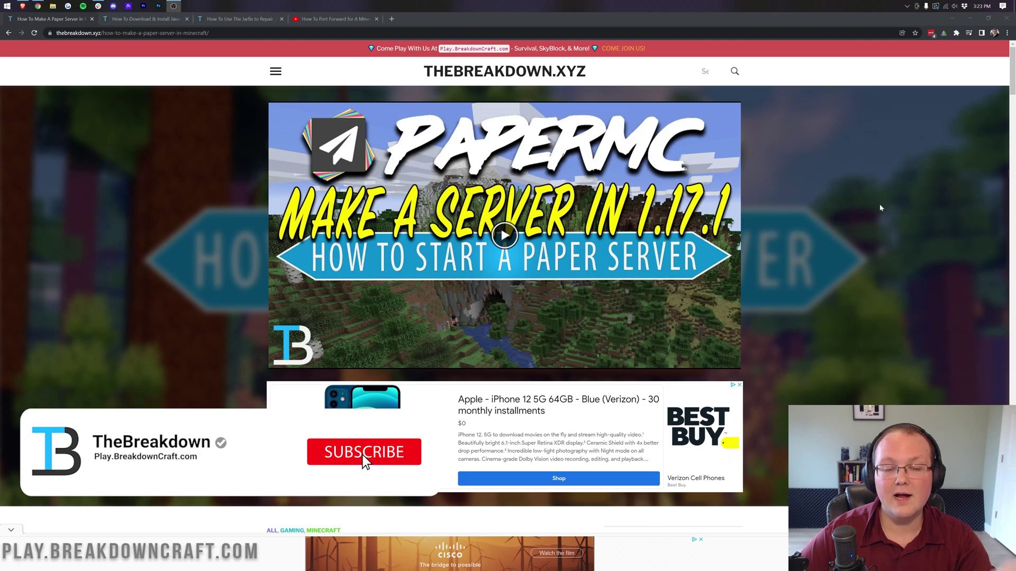
scroll(881, 208, down, 5)
scroll(880, 208, down, 5)
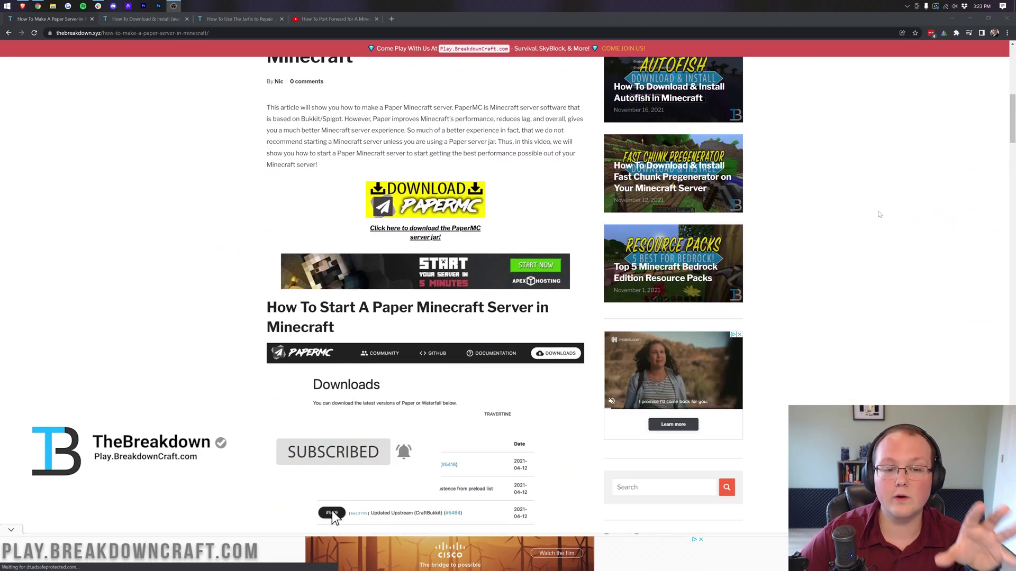
scroll(880, 209, up, 8)
scroll(876, 252, up, 3)
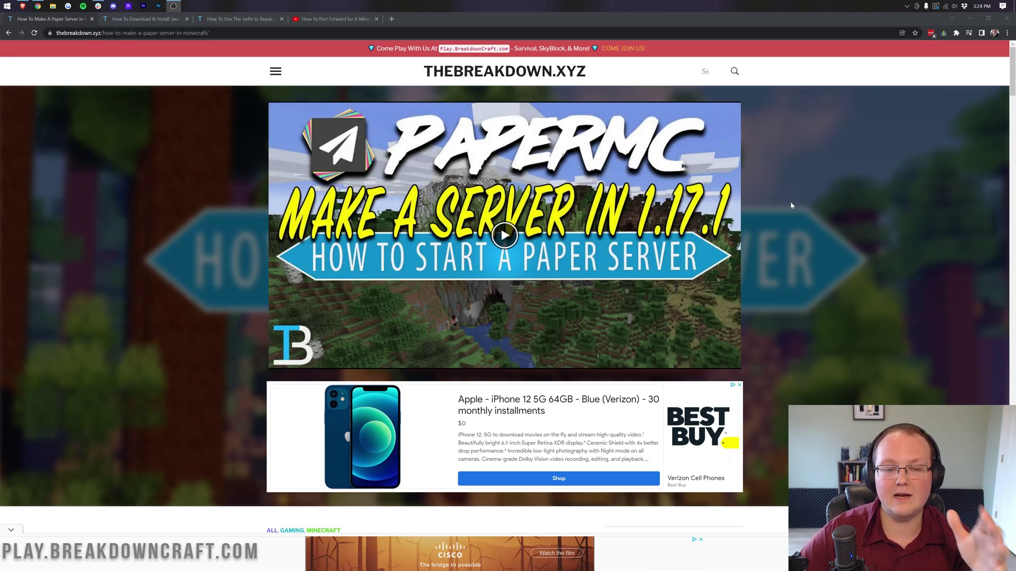
scroll(825, 157, down, 3)
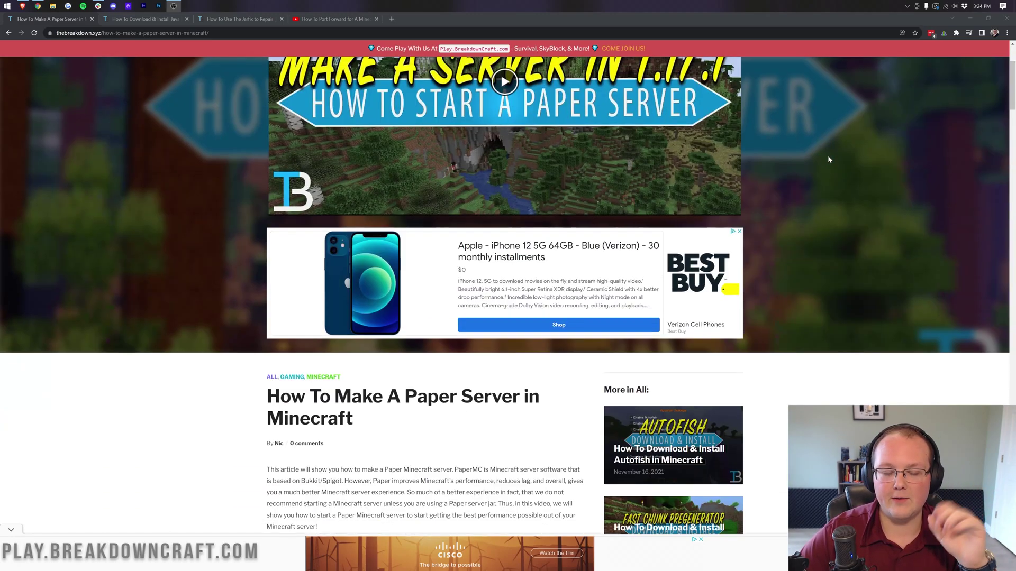
scroll(829, 159, down, 6)
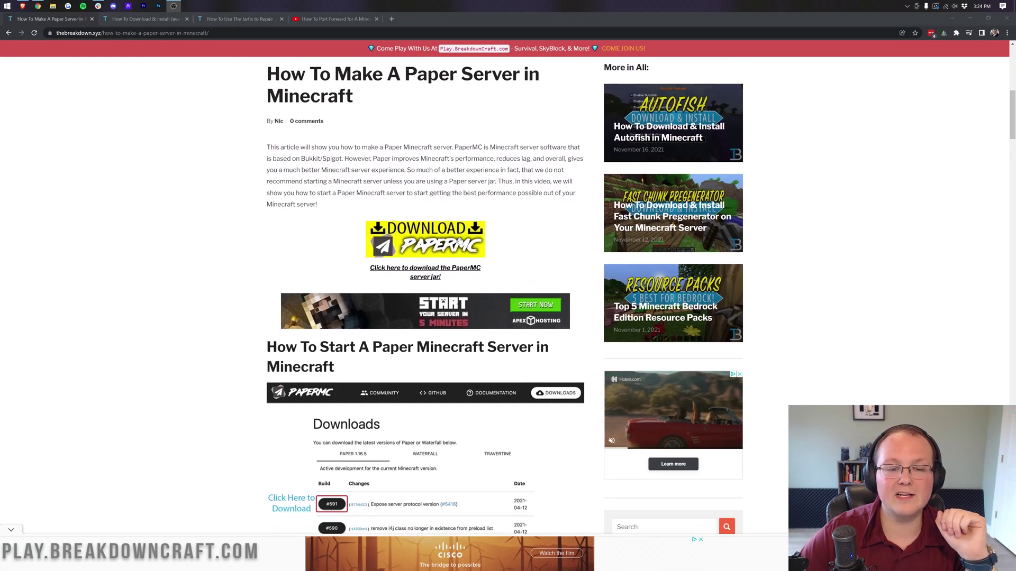
click(382, 247)
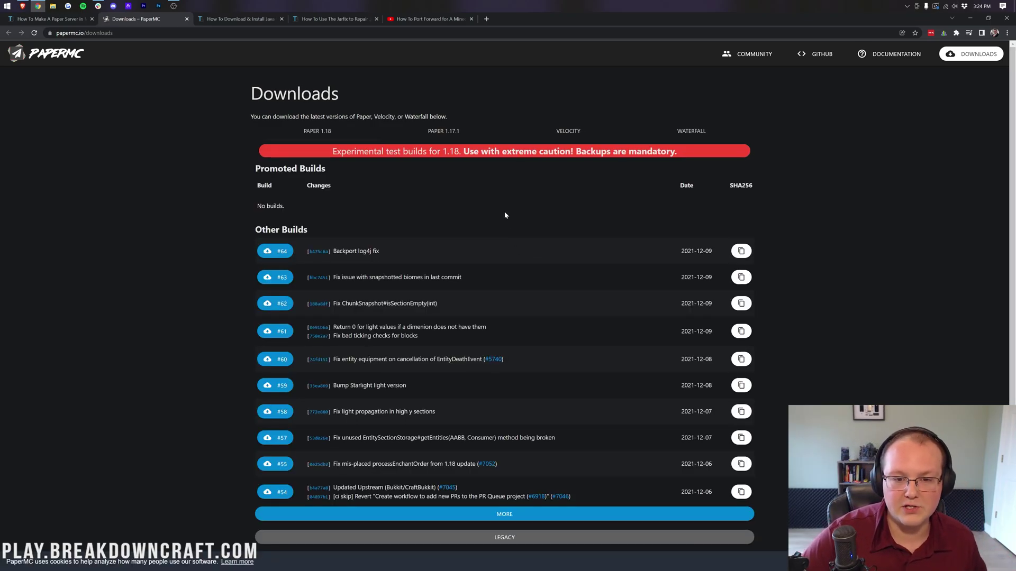
drag(333, 152, 463, 152)
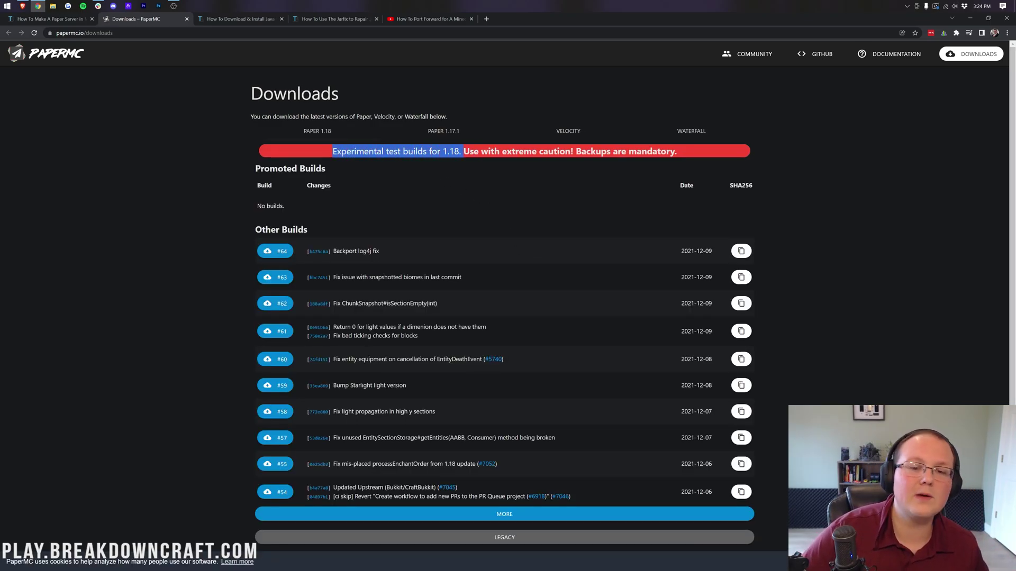
click(467, 198)
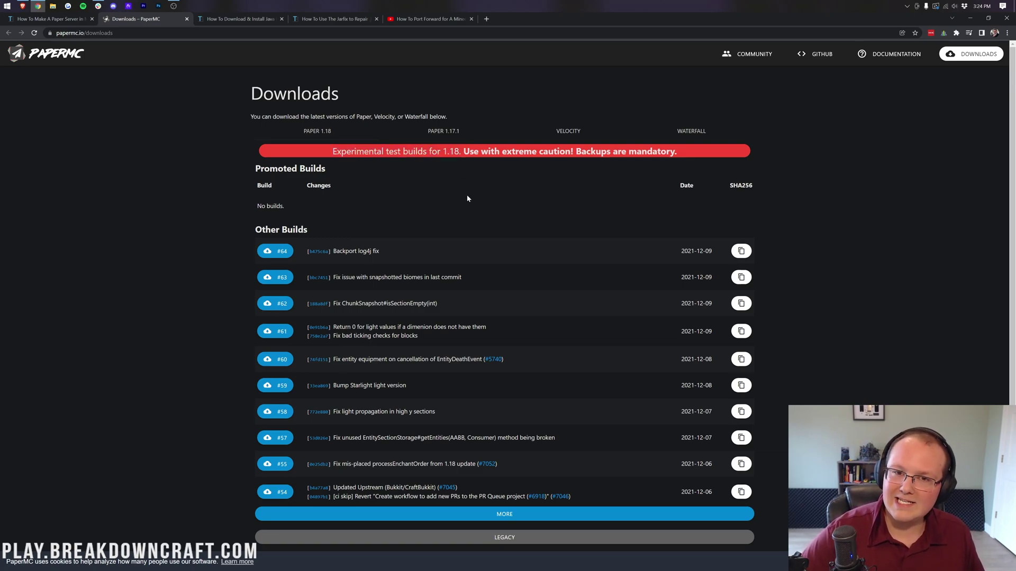
drag(257, 137, 678, 155)
click(619, 189)
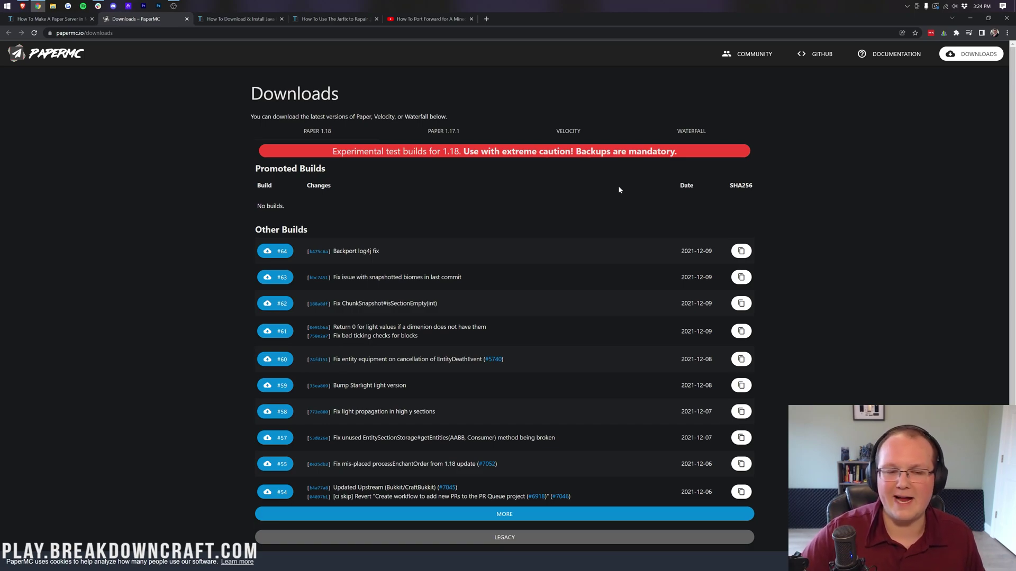
click(334, 135)
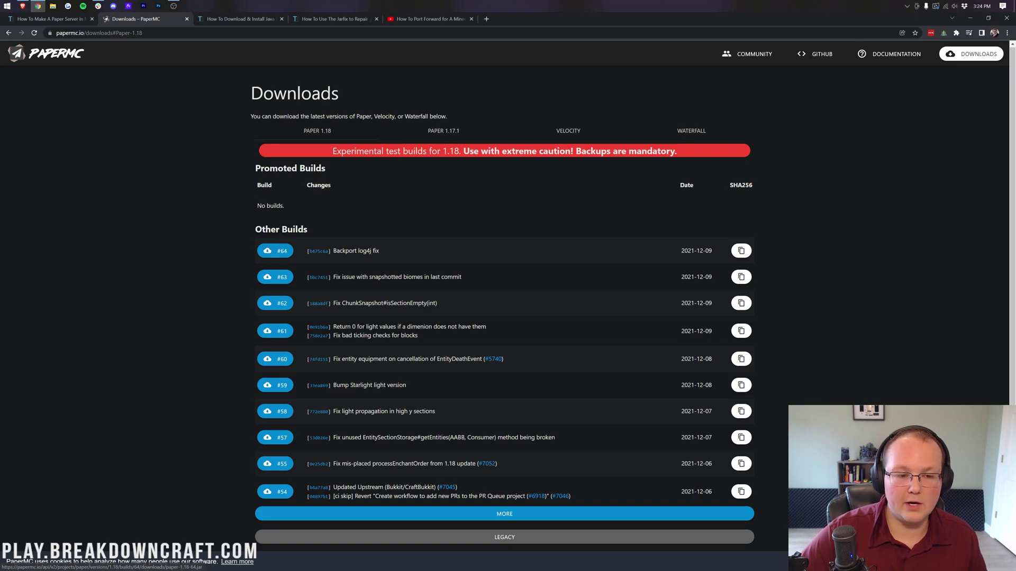
- Download Paper 1.18 build #64, glancing at the 1.17.1 builds before returning to 1.18
click(272, 253)
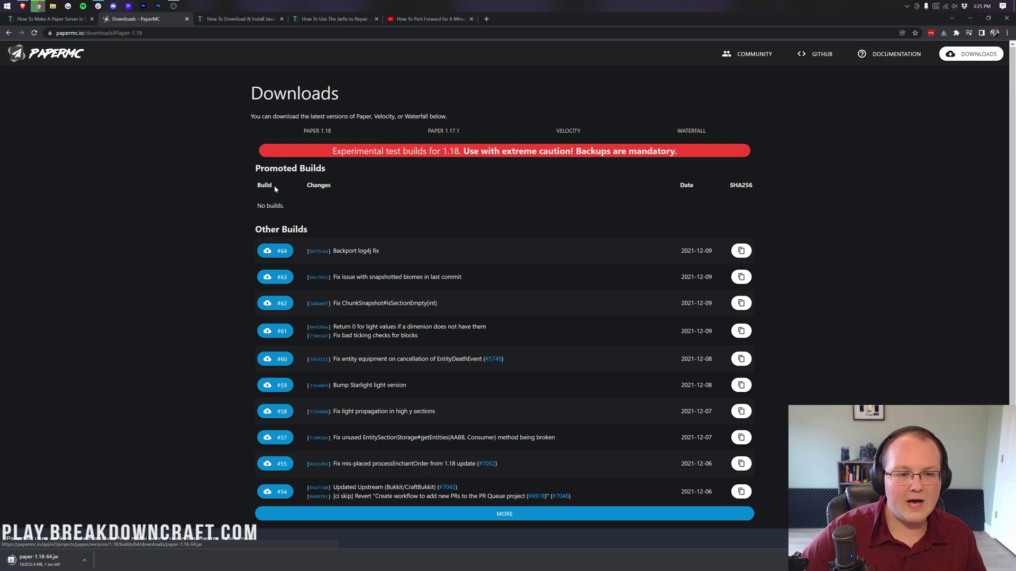
click(415, 136)
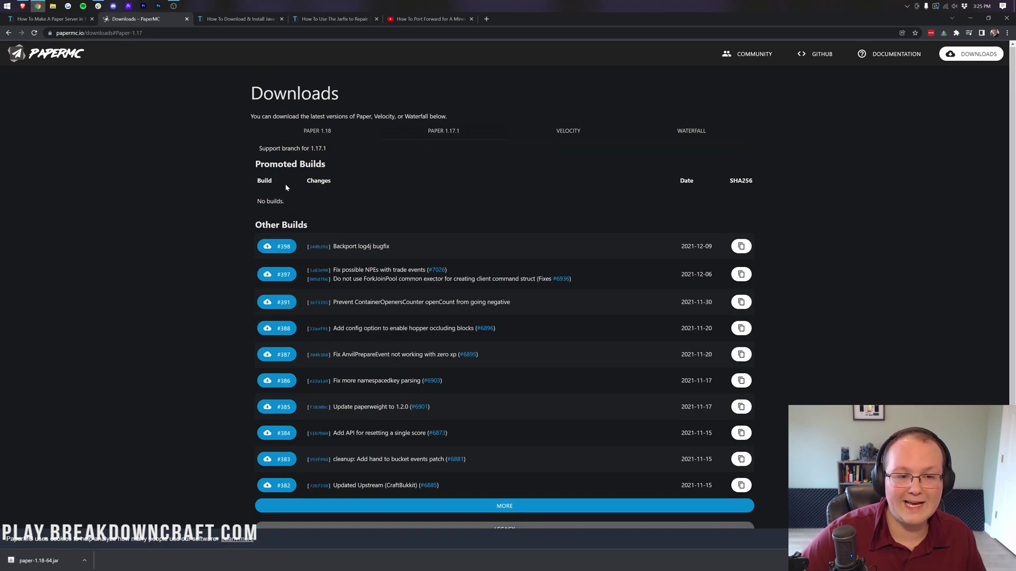
click(324, 131)
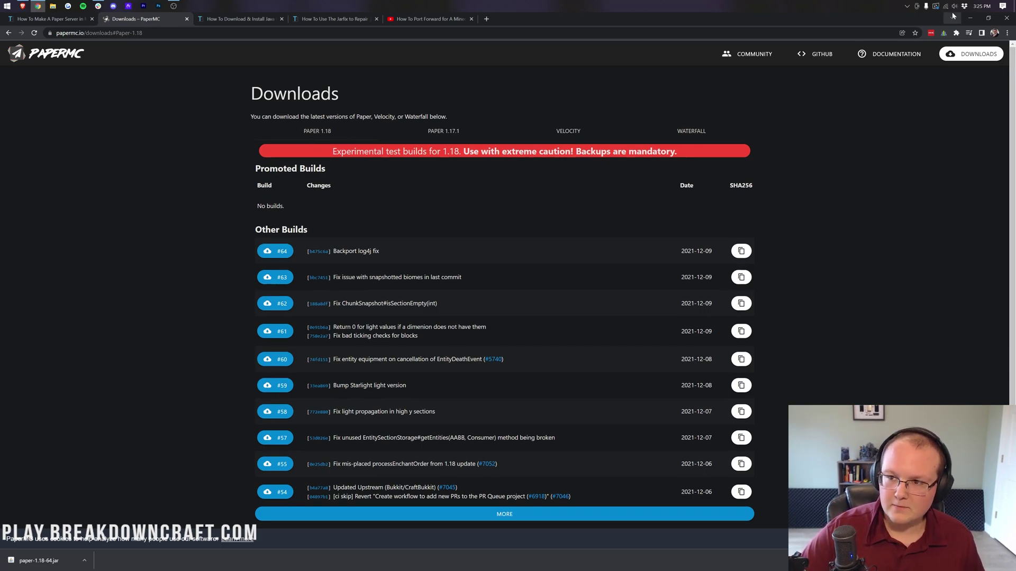
- Create a desktop folder named Play.BreakdownCraft.com, then search the Start menu for 'dow'
click(969, 18)
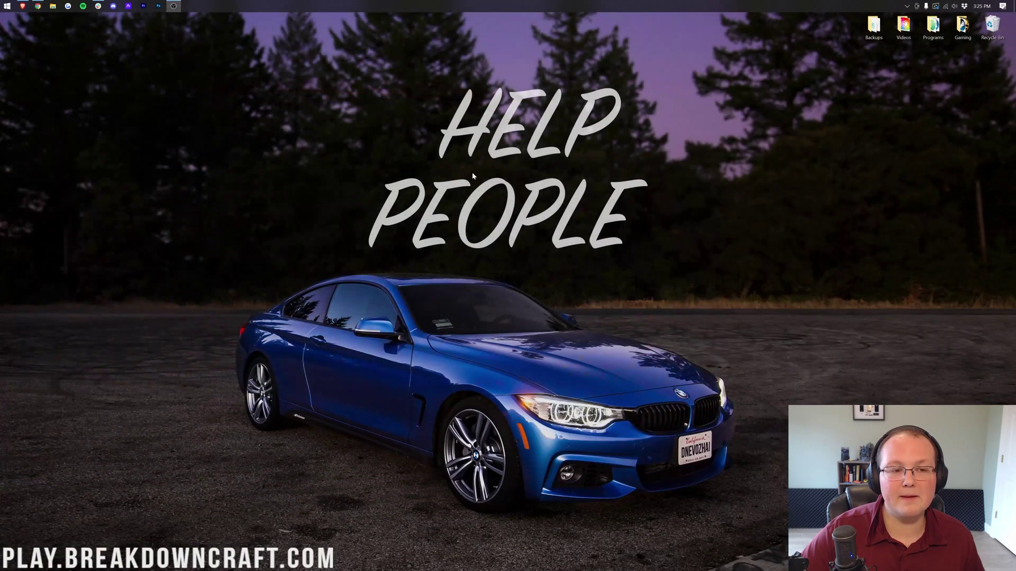
right_click(402, 131)
mouse_move(460, 236)
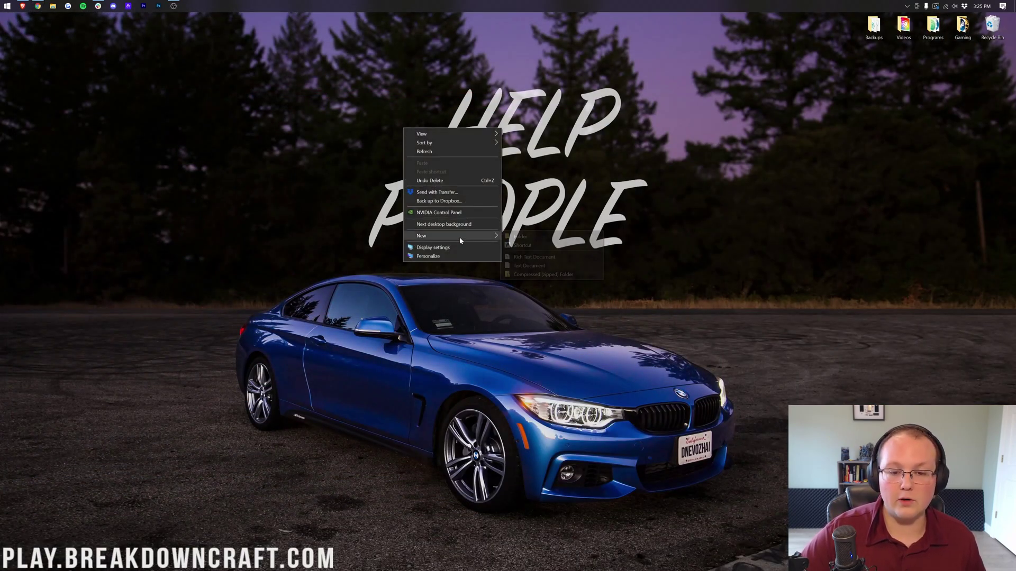
click(508, 241)
text(Play.BreakdownCraf)
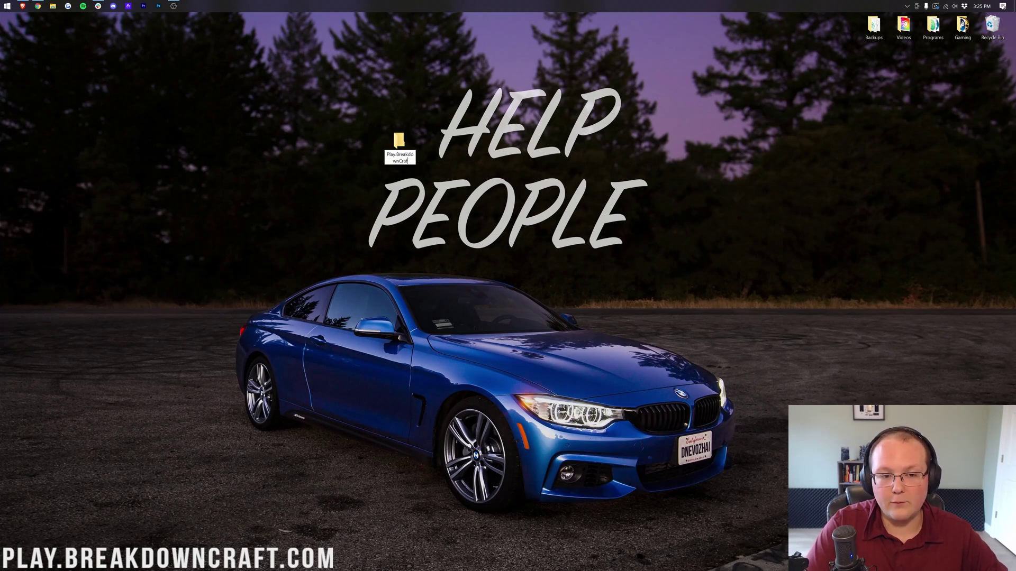
text(t.com)
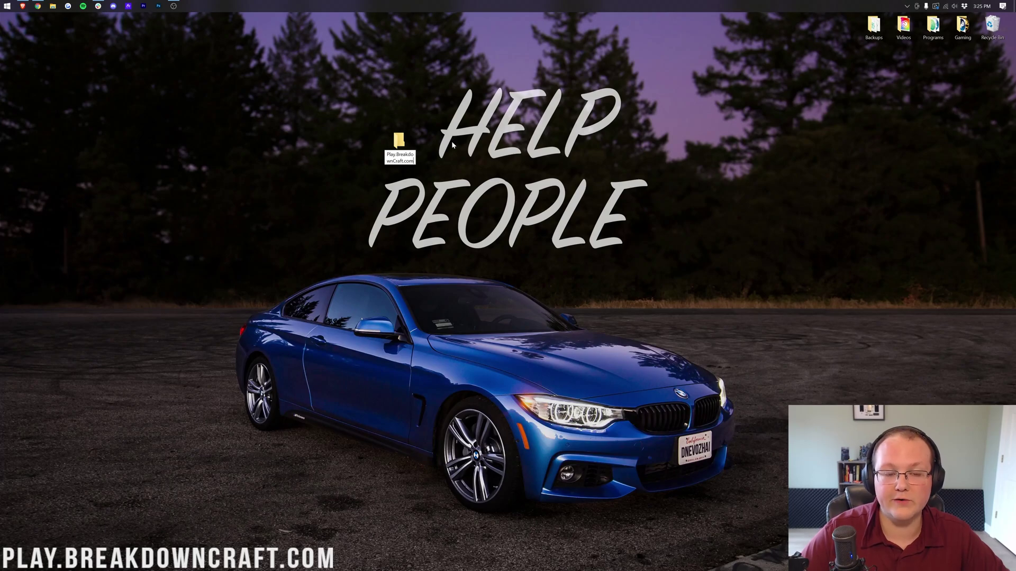
key(Return)
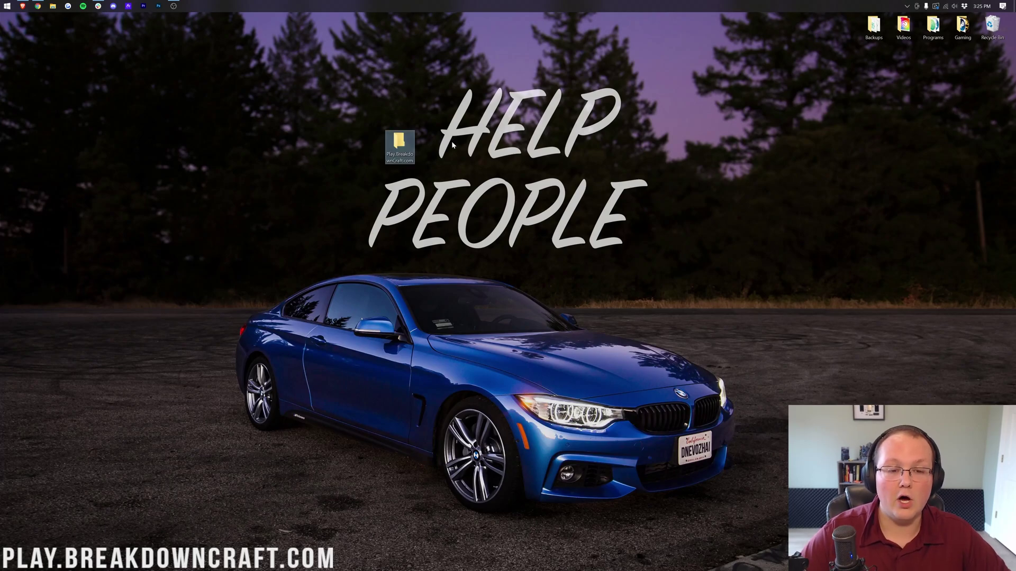
click(5, 5)
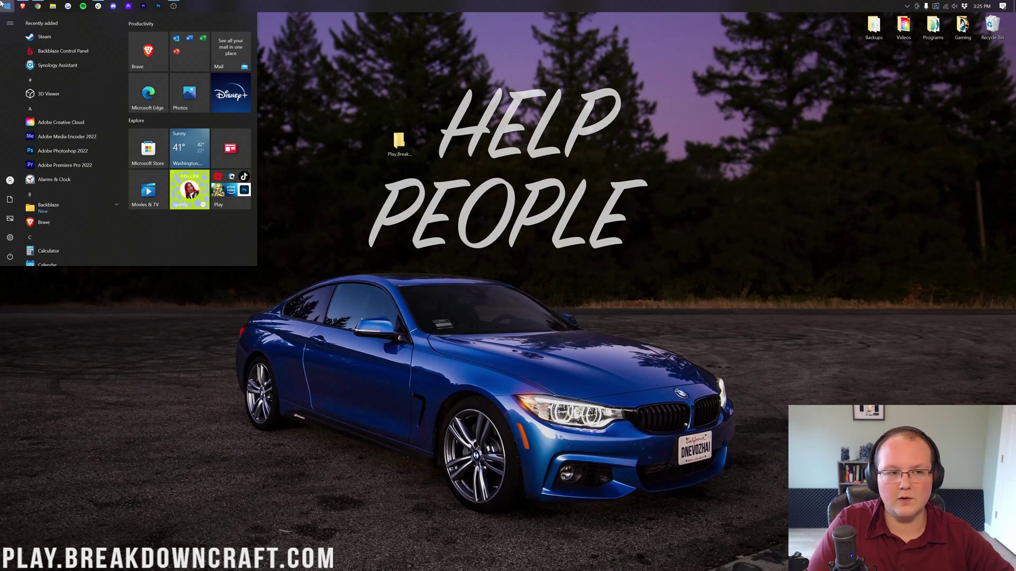
text(dow)
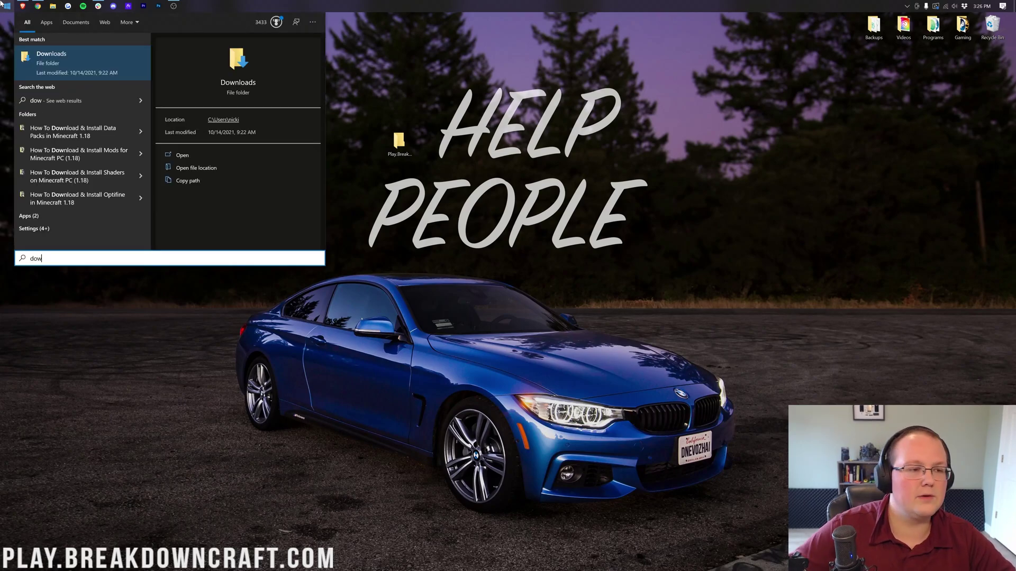
- Move paper-1.18-64.jar from Downloads into the Play.BreakdownCraft.com desktop folder and close the Downloads window
click(40, 68)
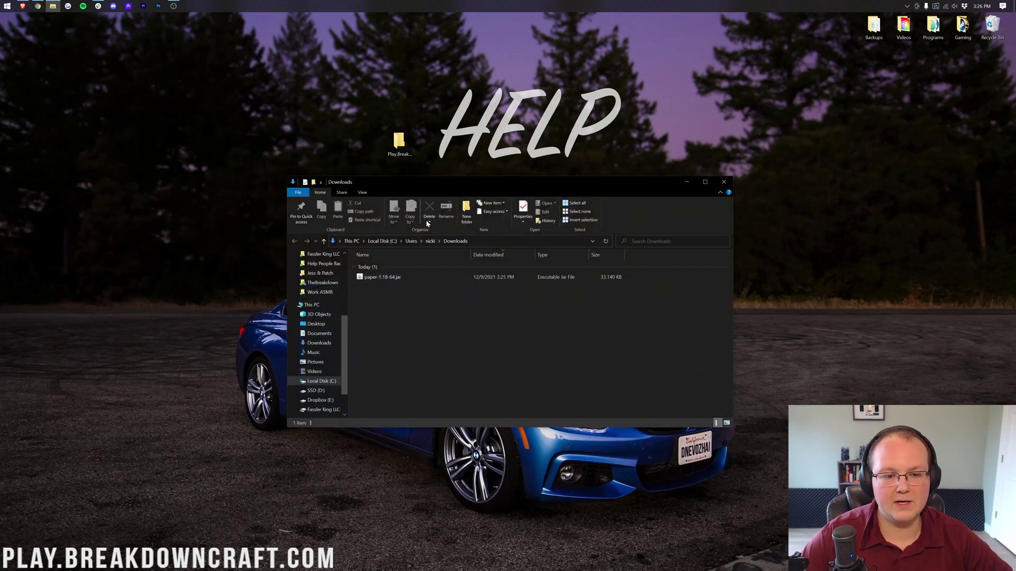
drag(377, 277, 397, 141)
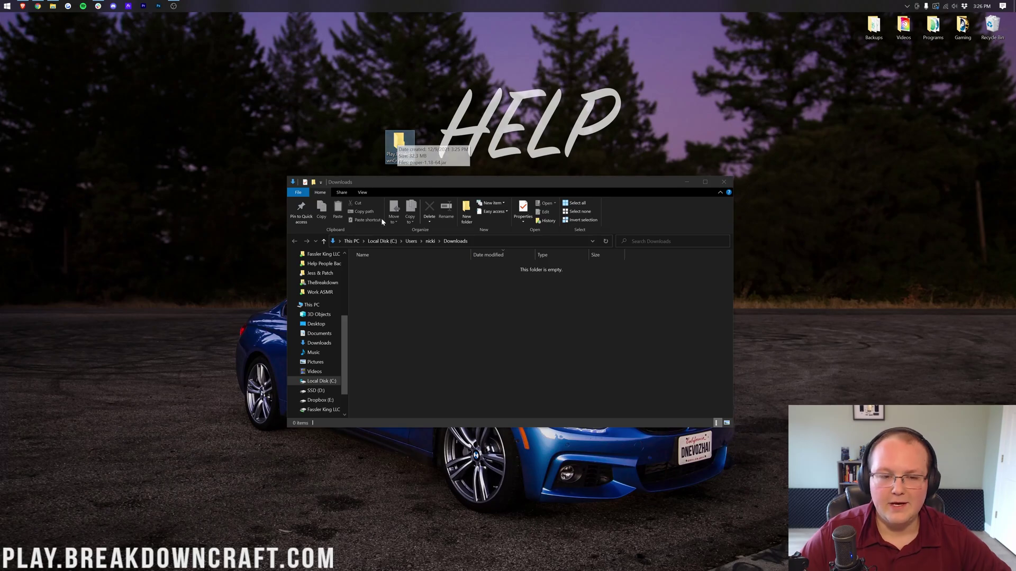
click(724, 182)
click(398, 141)
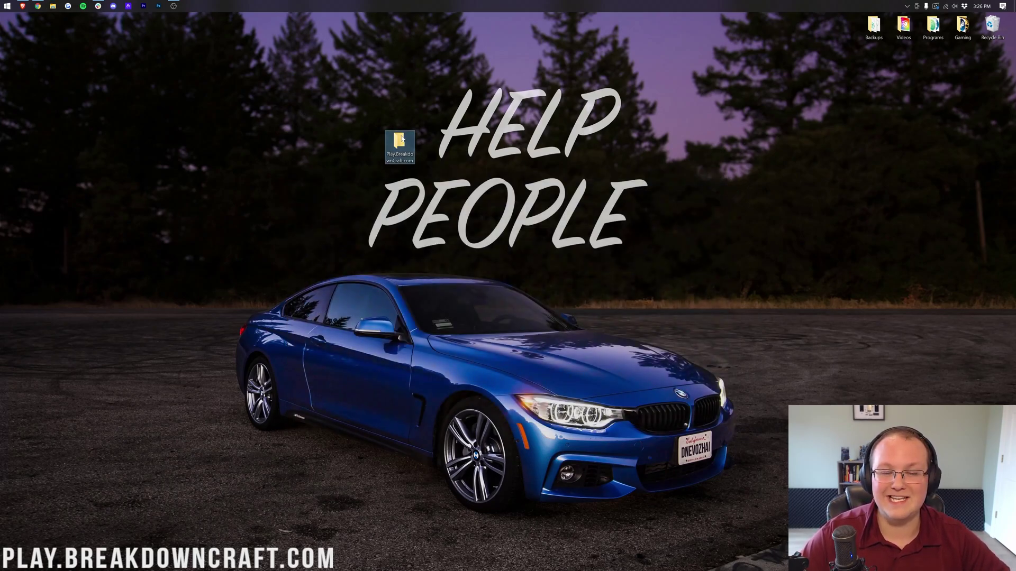
- Open Play.BreakdownCraft.com and rename the jar file to 'paper'
double_click(401, 142)
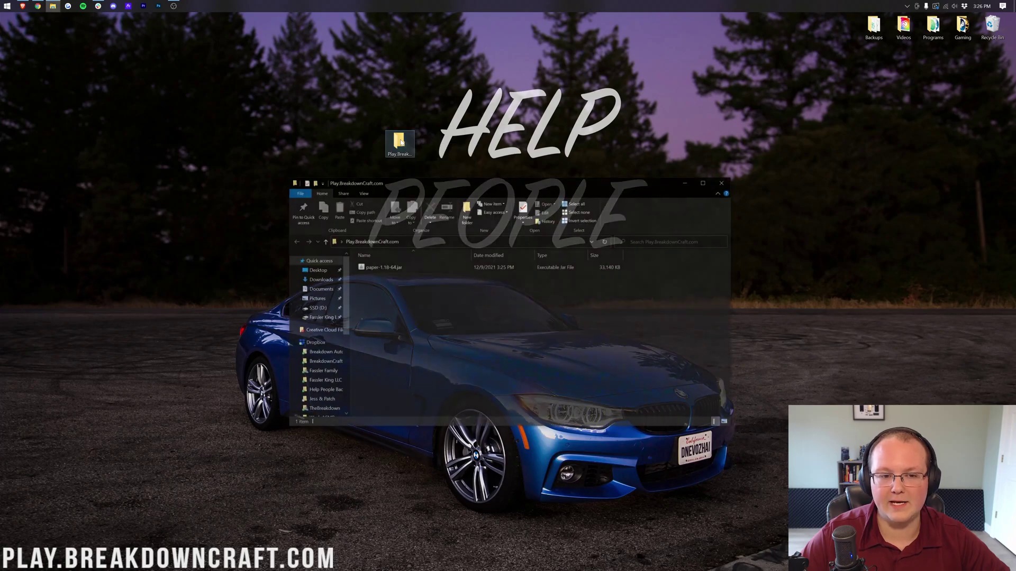
click(392, 268)
click(414, 294)
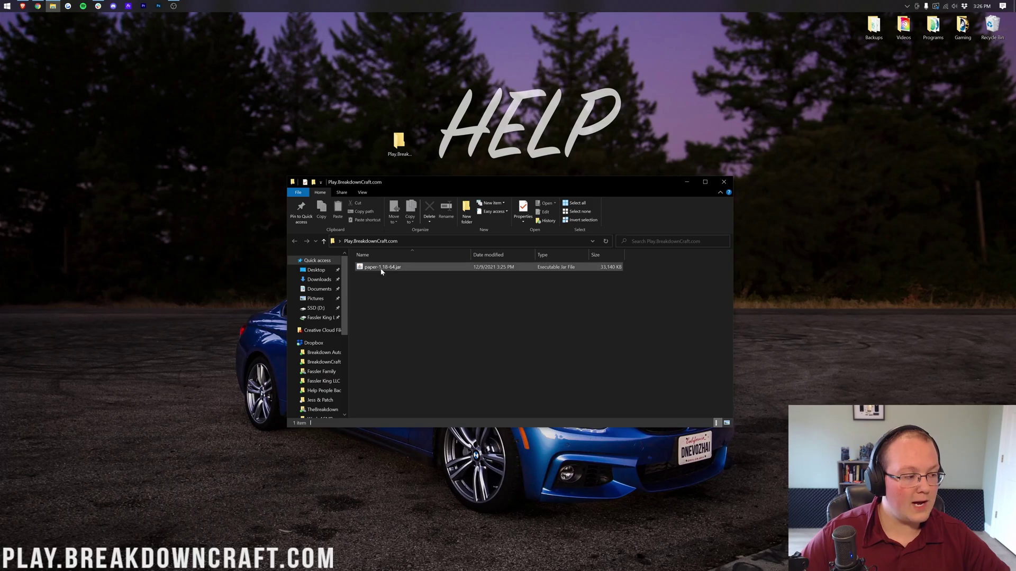
right_click(394, 270)
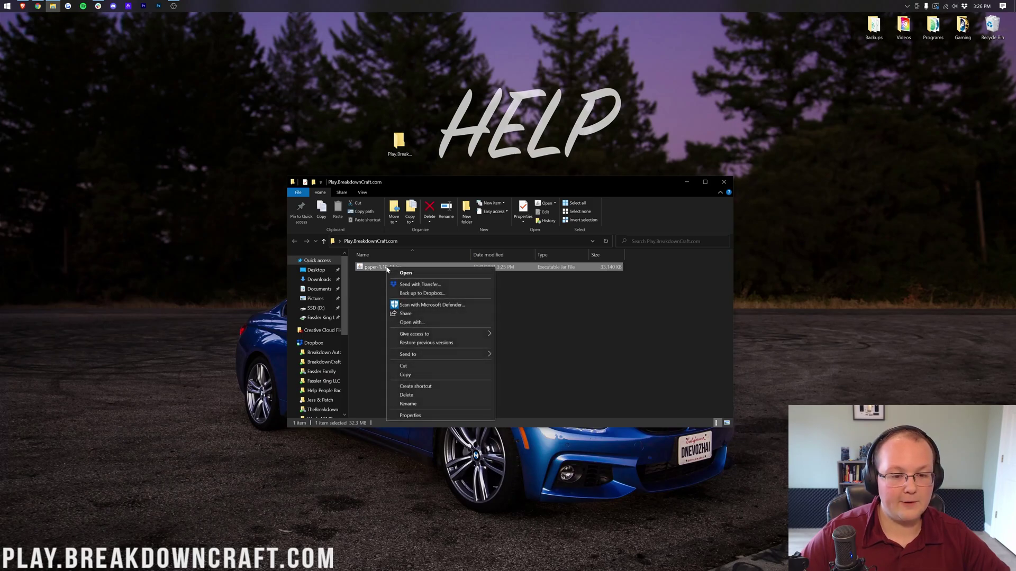
click(407, 403)
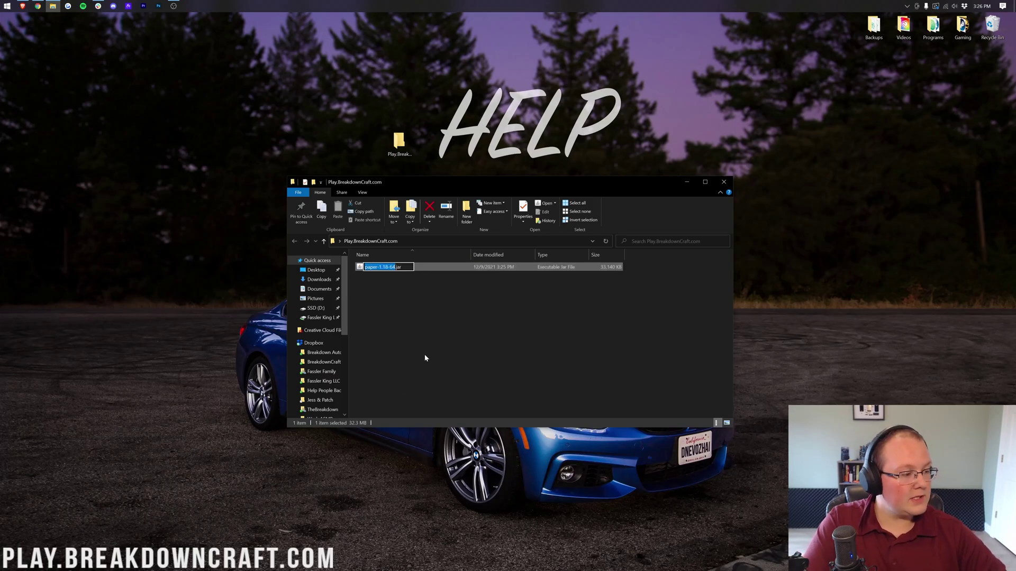
text(paper)
key(Return)
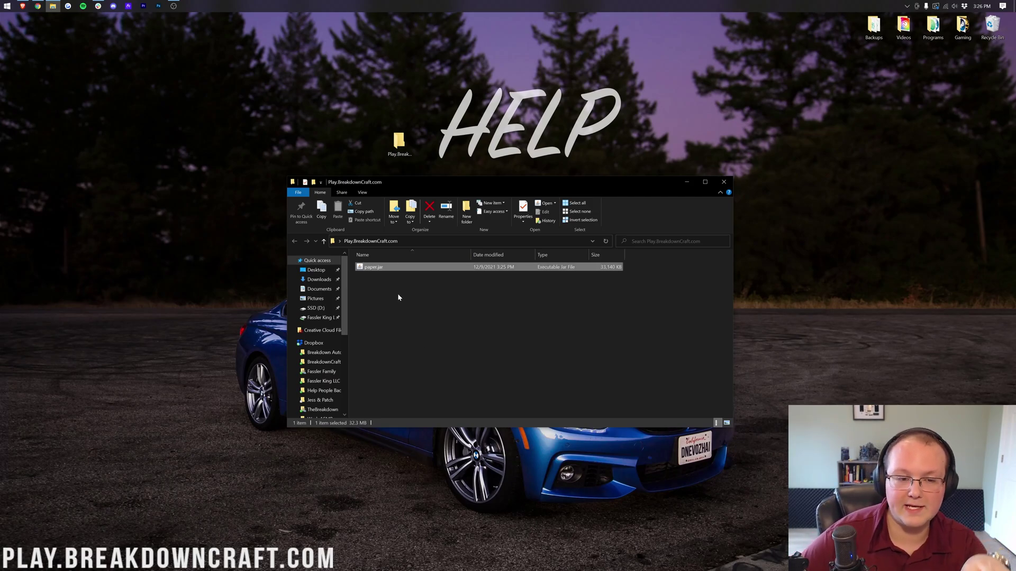
- Turn file name extensions off and back on in the View options
click(362, 193)
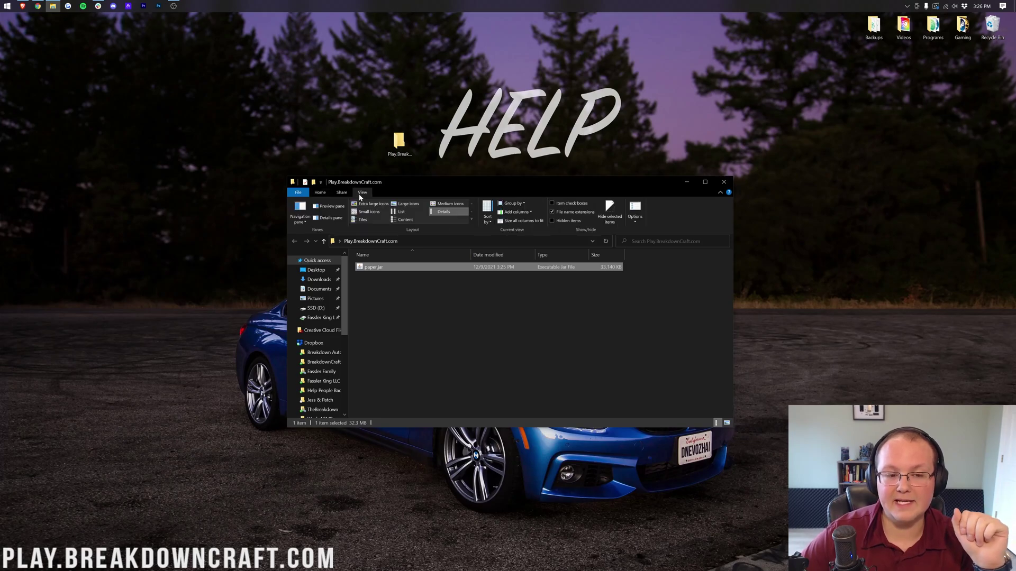
click(553, 212)
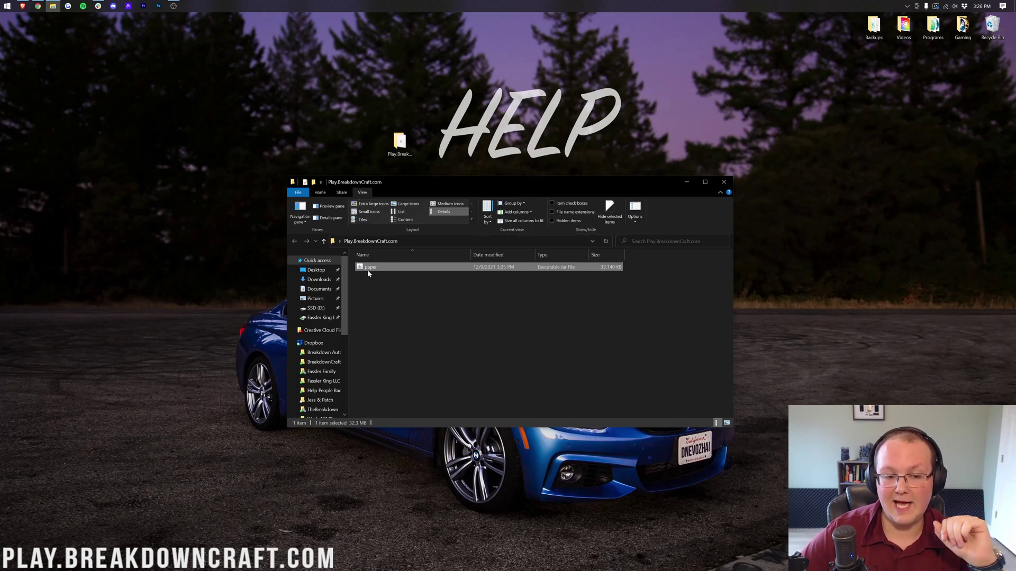
click(395, 294)
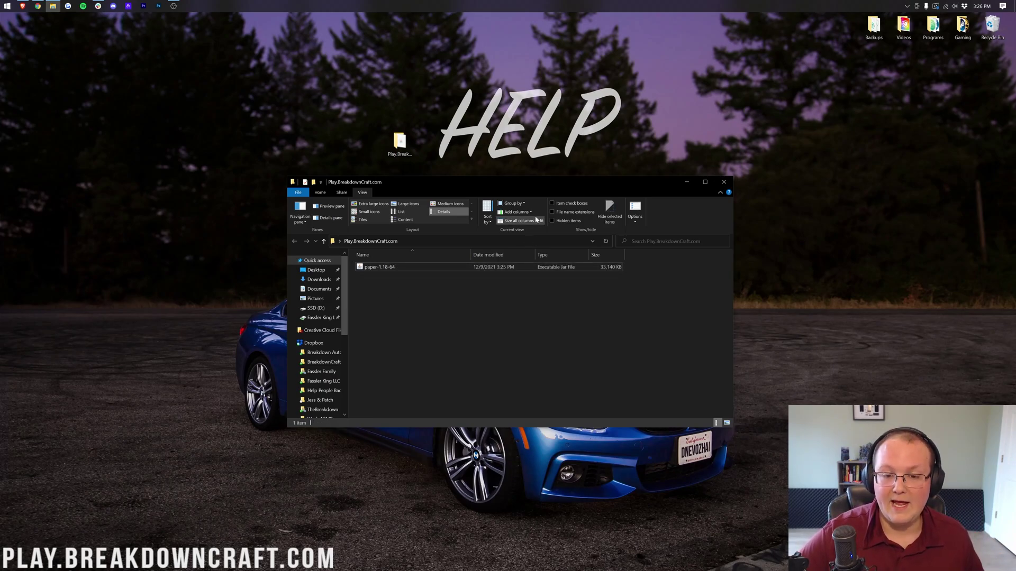
click(552, 212)
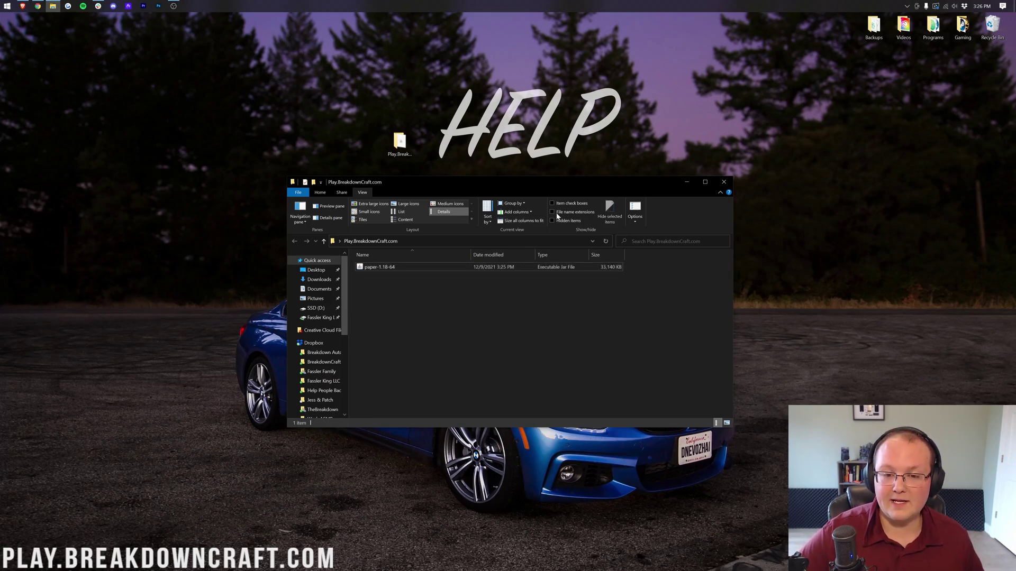
- Rename paper-1.18-64.jar to paper.jar now that extensions are visible
right_click(414, 270)
click(396, 352)
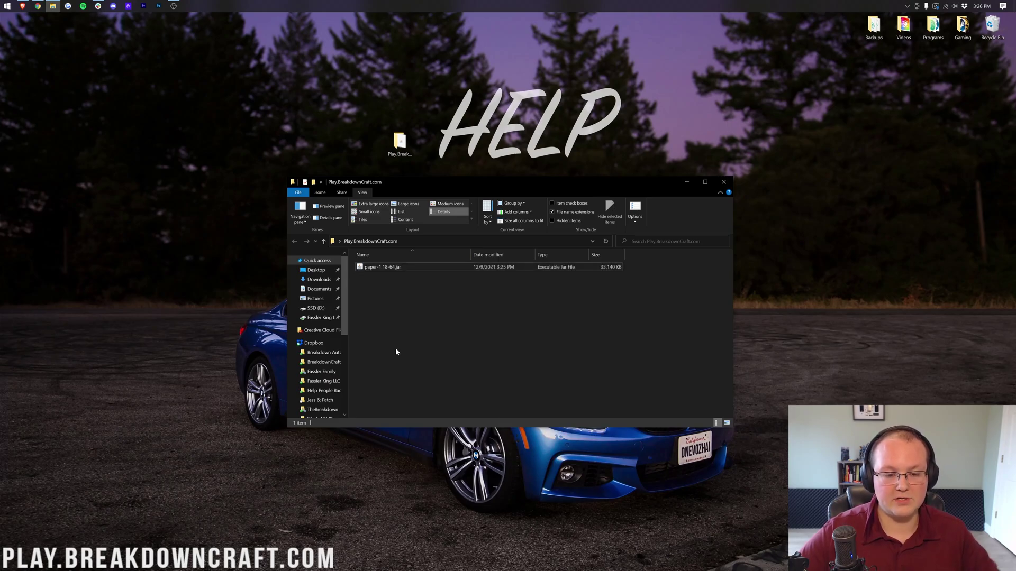
right_click(386, 272)
click(411, 404)
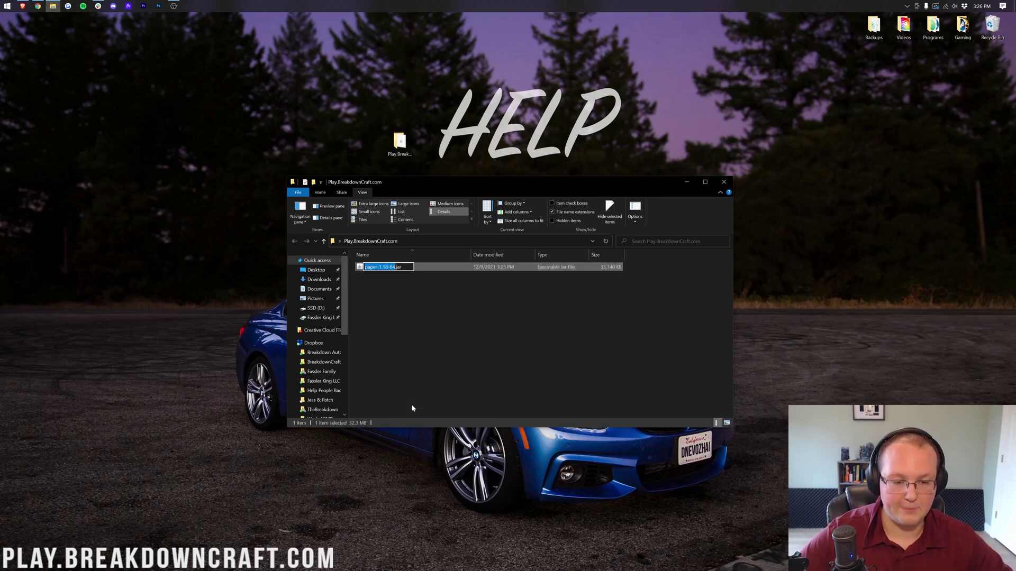
text(paper)
click(411, 404)
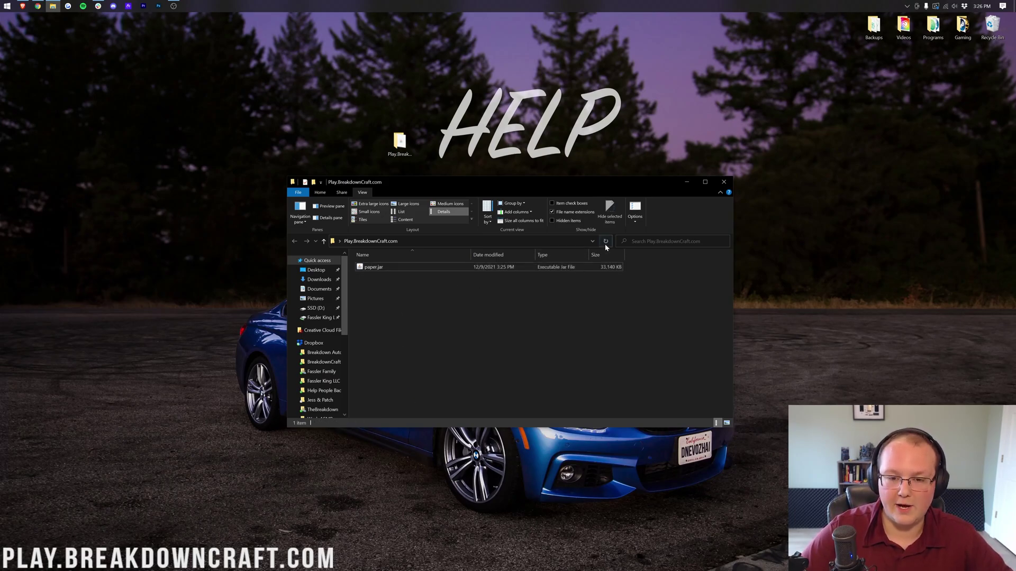
click(320, 192)
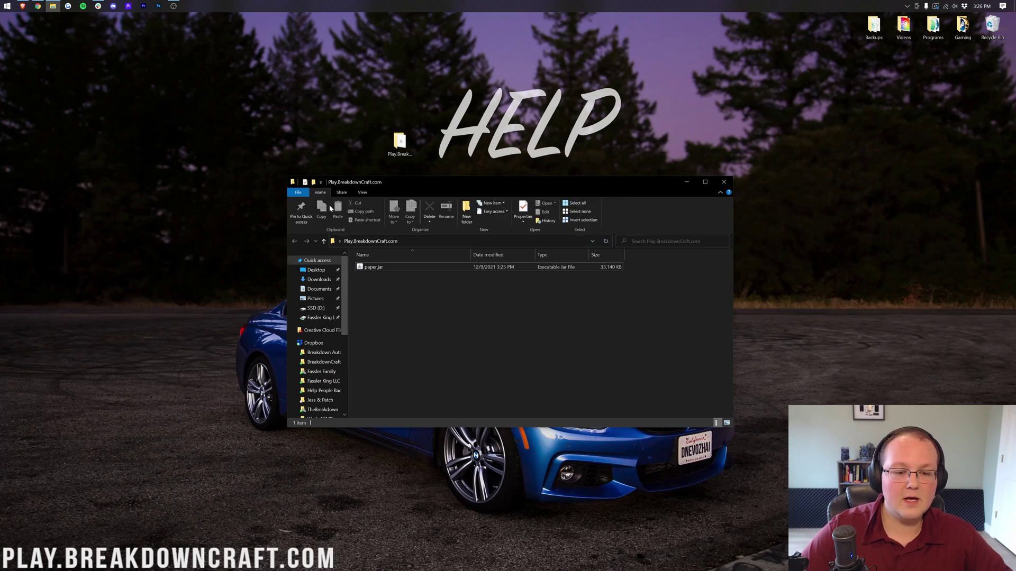
- Create New Text Document.txt in the folder and open it in Notepad
right_click(390, 308)
mouse_move(445, 426)
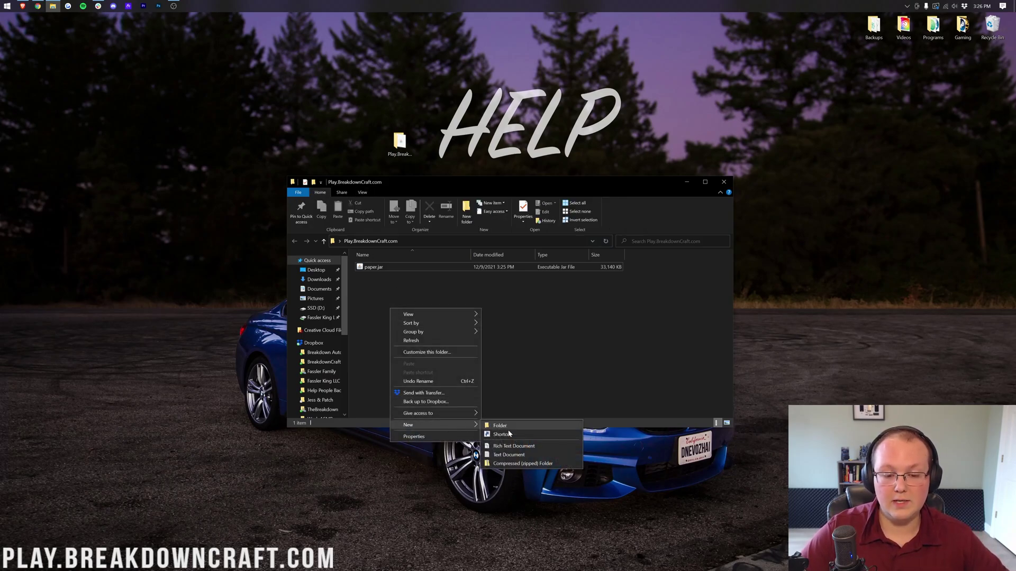
click(520, 455)
click(427, 344)
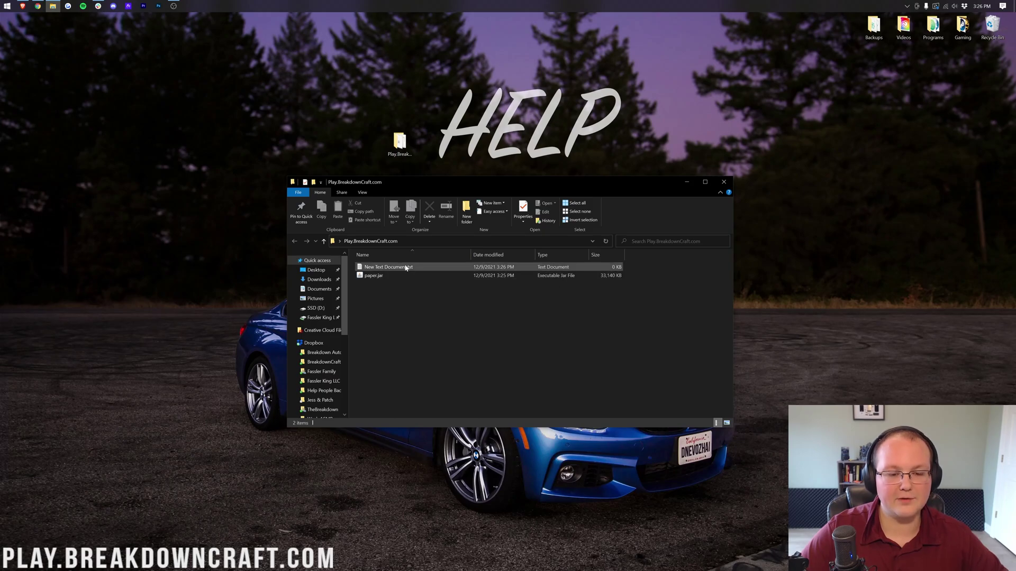
double_click(406, 268)
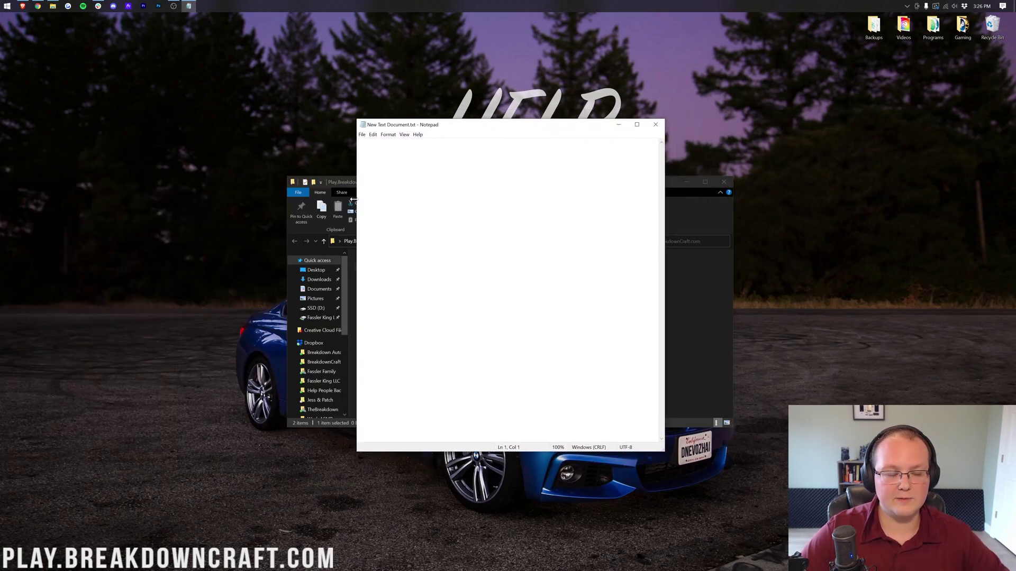
- Paste 'java -Xmx2048M -Xms2048M -jar paper.jar nogui' and 'PAUSE', fixing the memory values to 2048M
key(super+1)
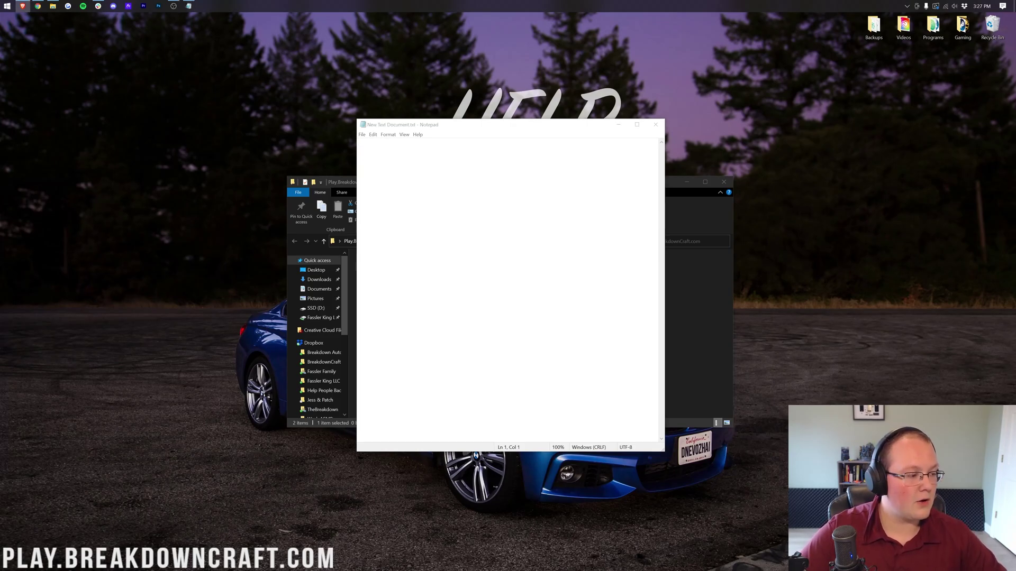
key(alt+Tab)
text(java -Xmx2048M -Xms2048M -jar paper.jar nogui PAUSE)
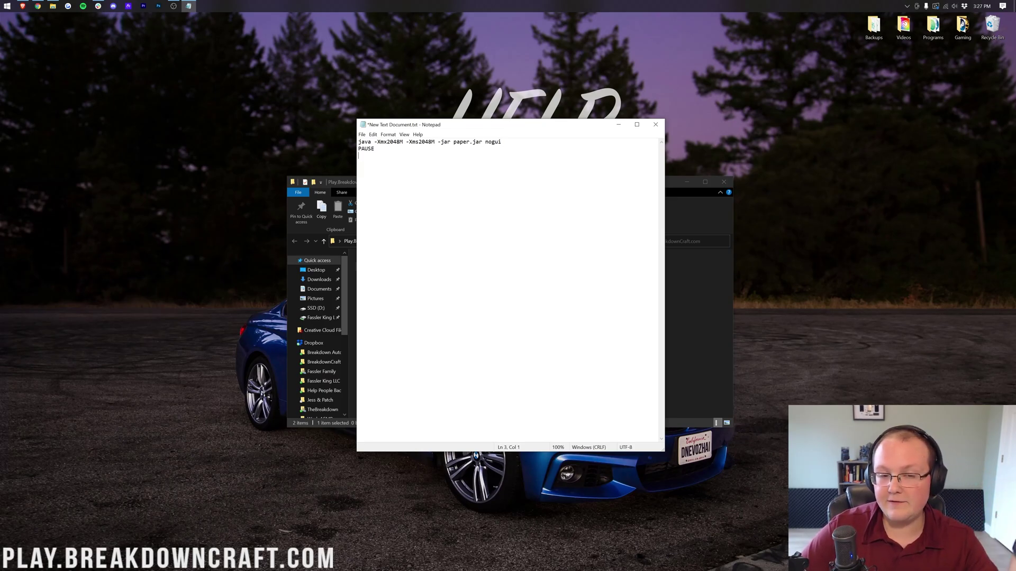
click(393, 142)
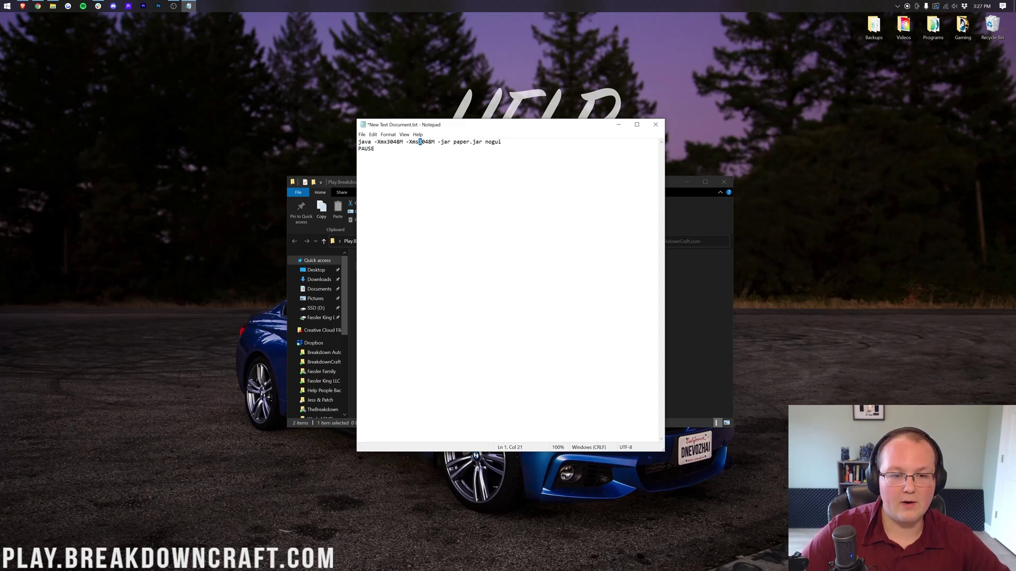
text(2)
click(390, 142)
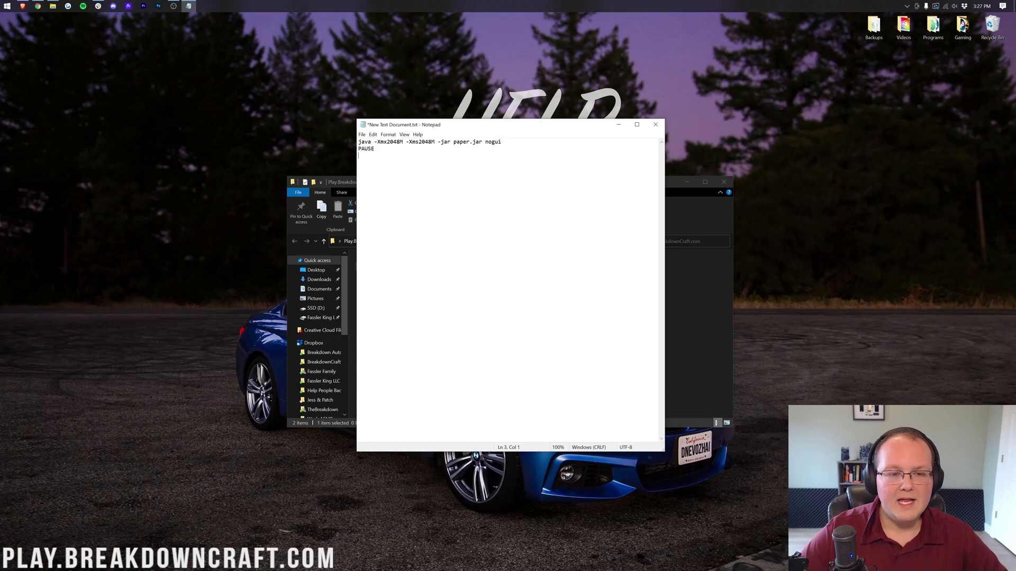
- Save the script as run.bat with type All Files (*.*), then close Notepad
click(361, 134)
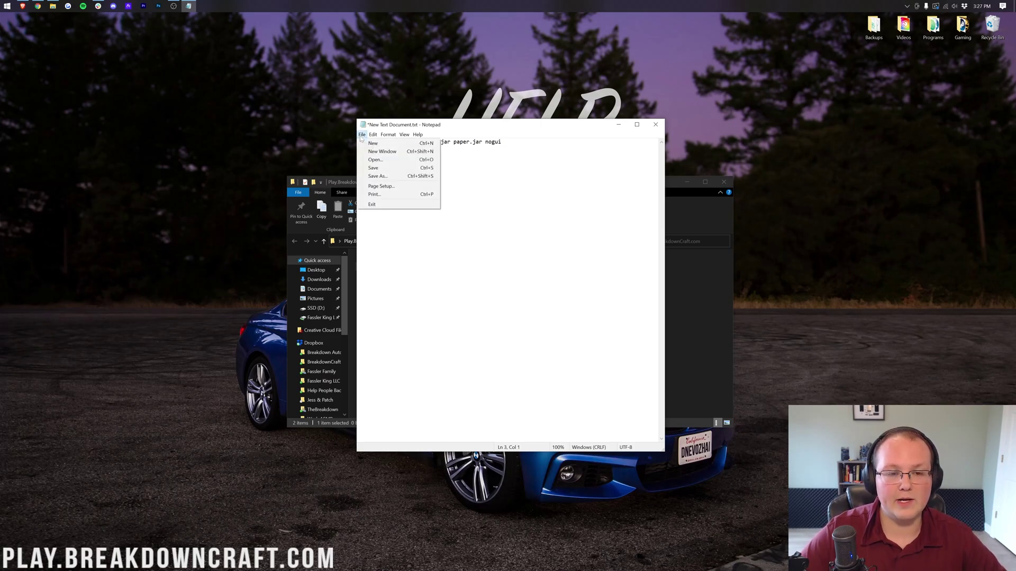
click(381, 176)
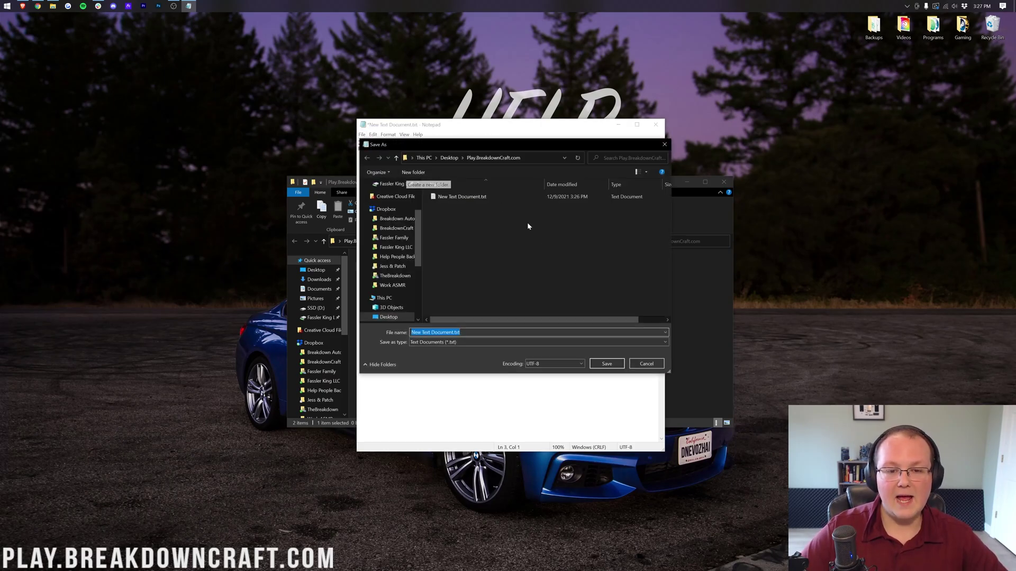
text(run.bat)
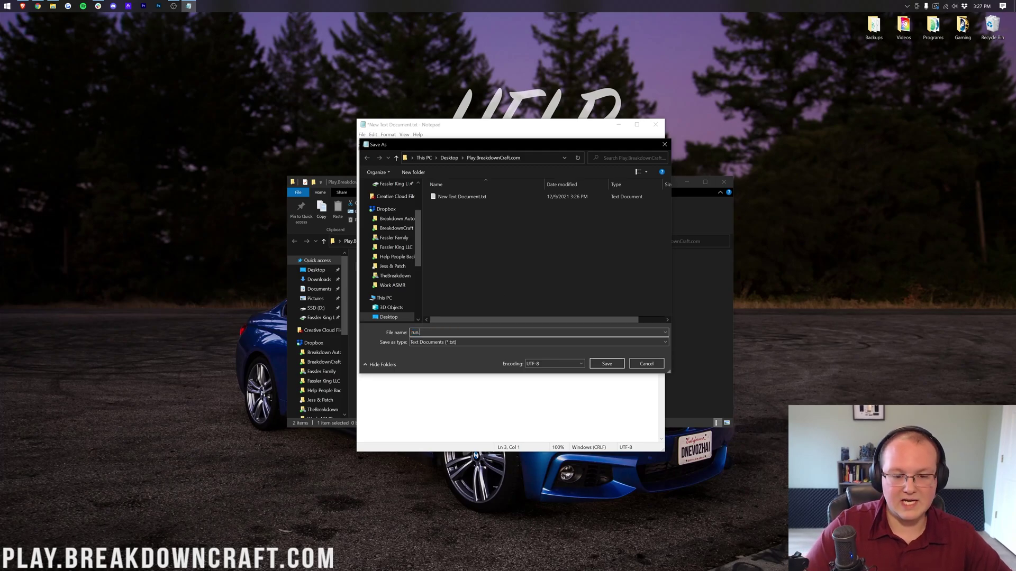
click(411, 343)
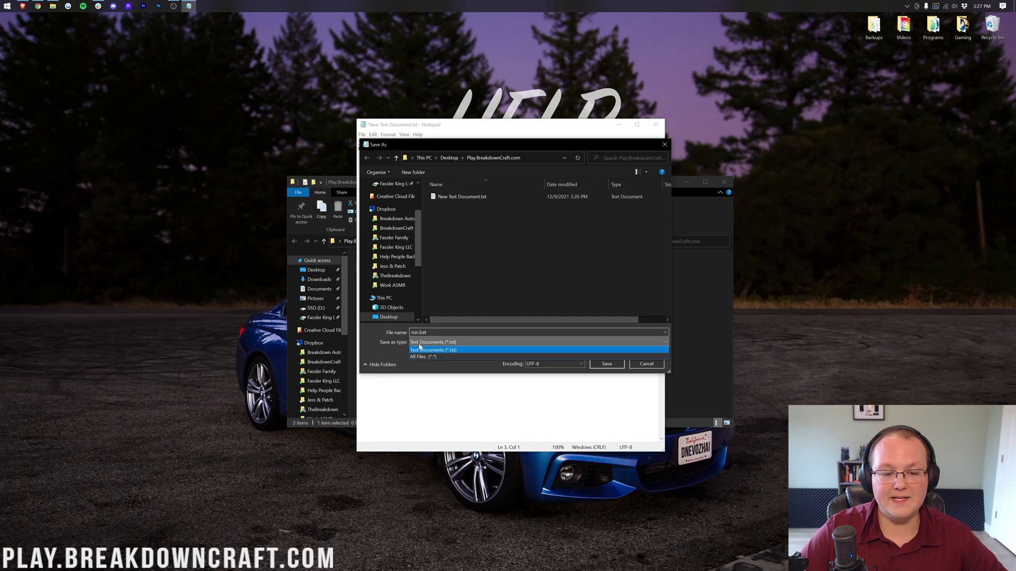
click(426, 357)
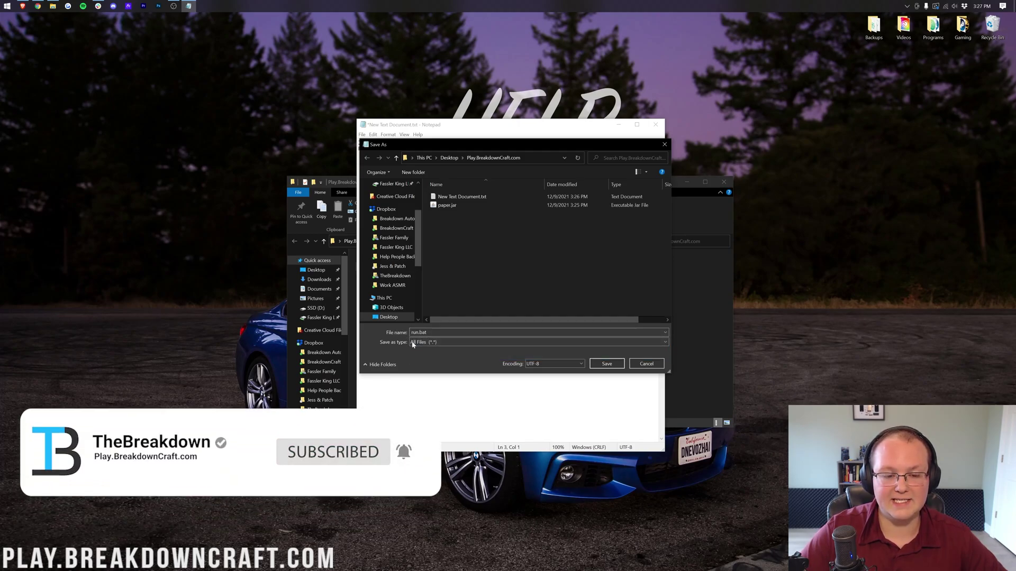
click(611, 364)
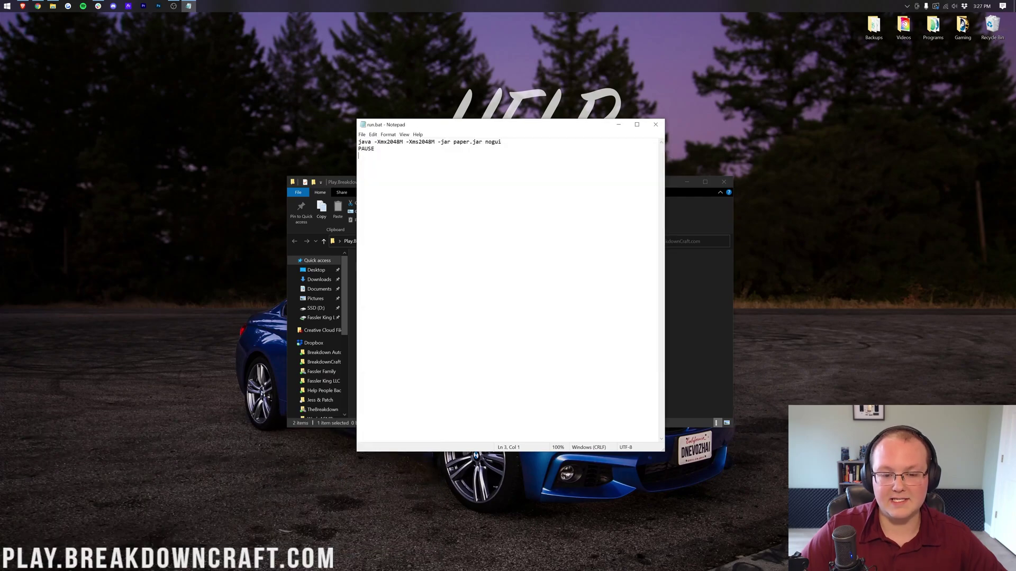
click(656, 125)
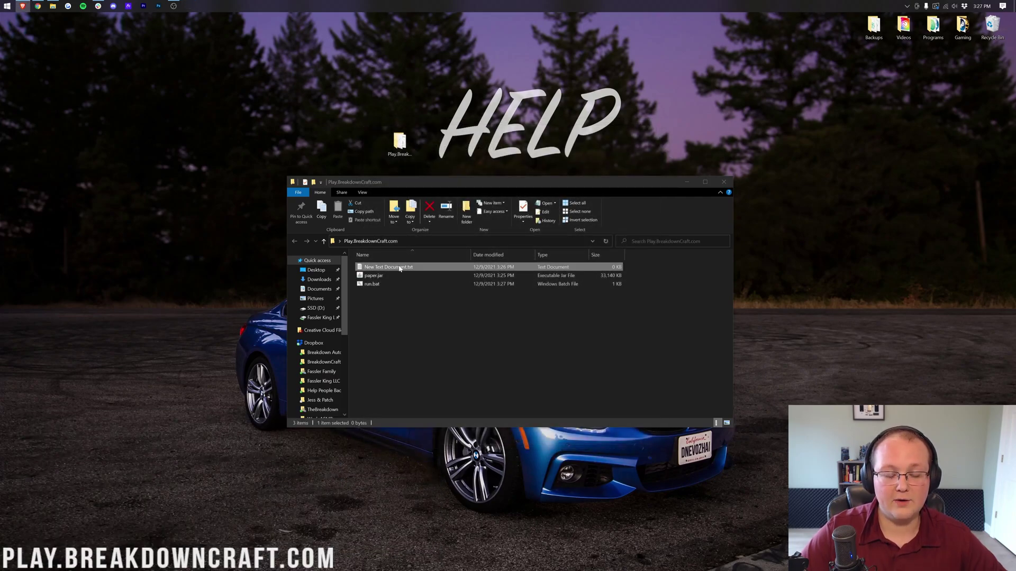
- Recycle New Text Document.txt, run run.bat to generate eula.txt and server files, then close the console
drag(402, 268, 966, 41)
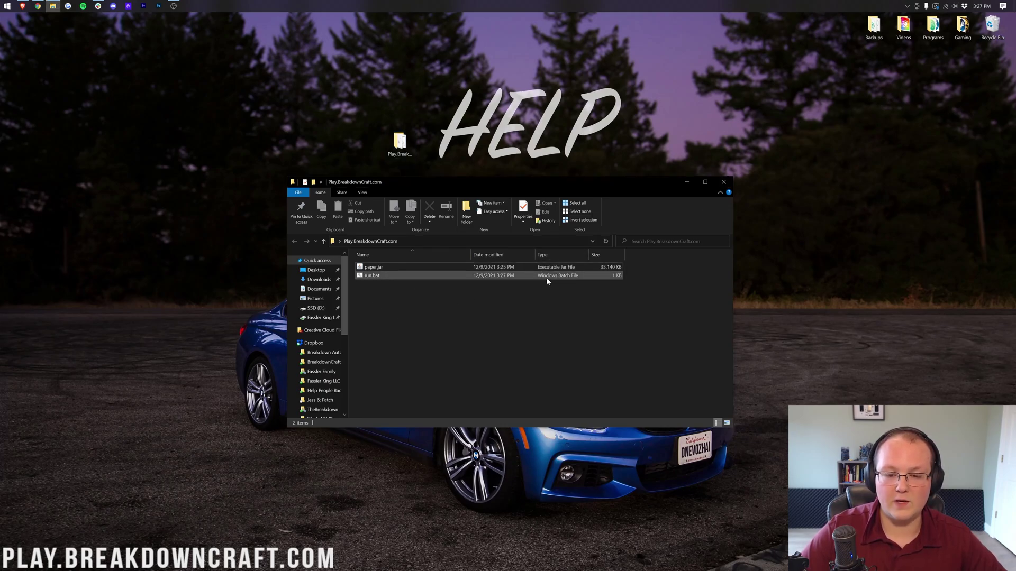
double_click(434, 279)
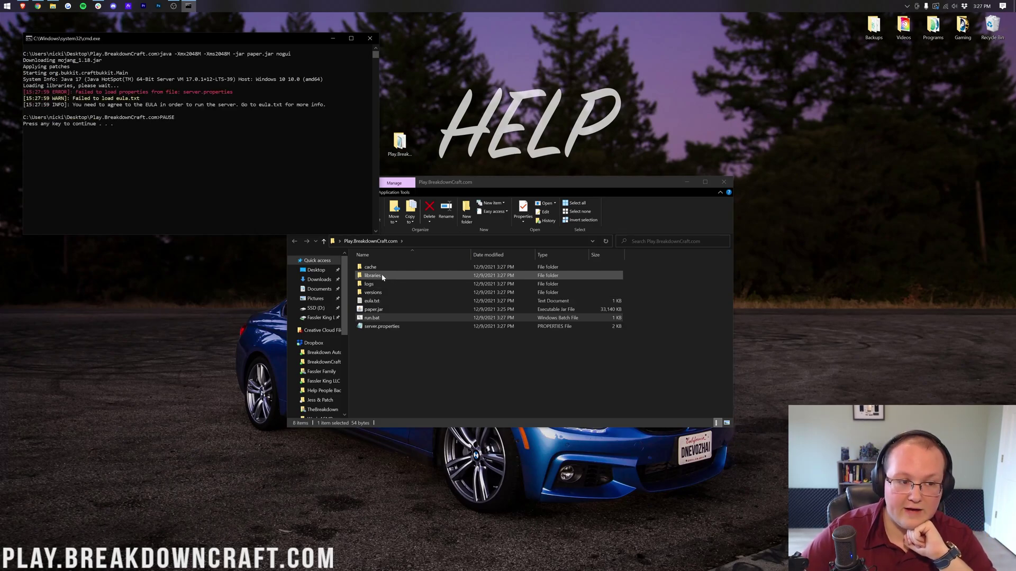
click(177, 151)
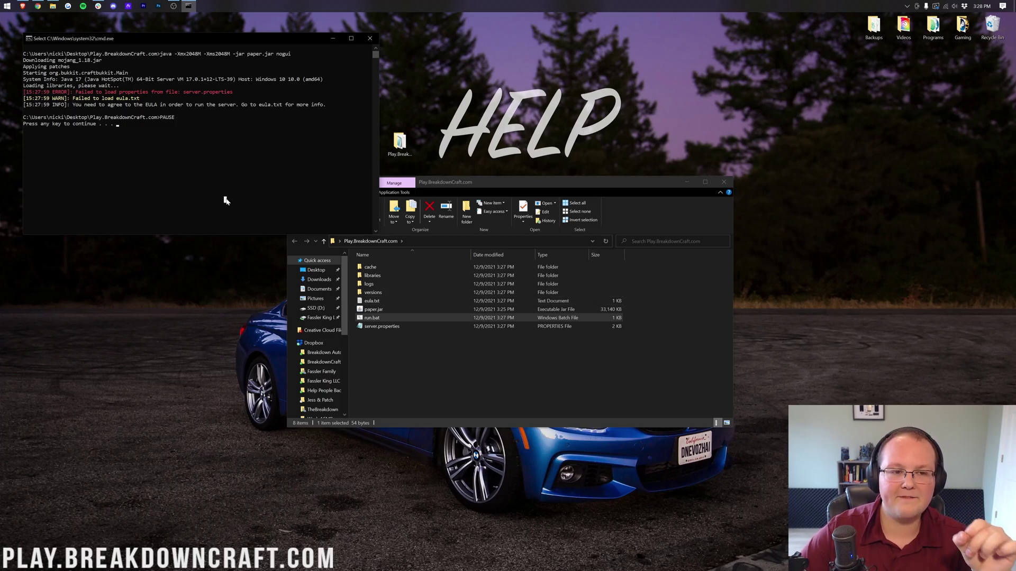
key(Escape)
click(196, 136)
key(Return)
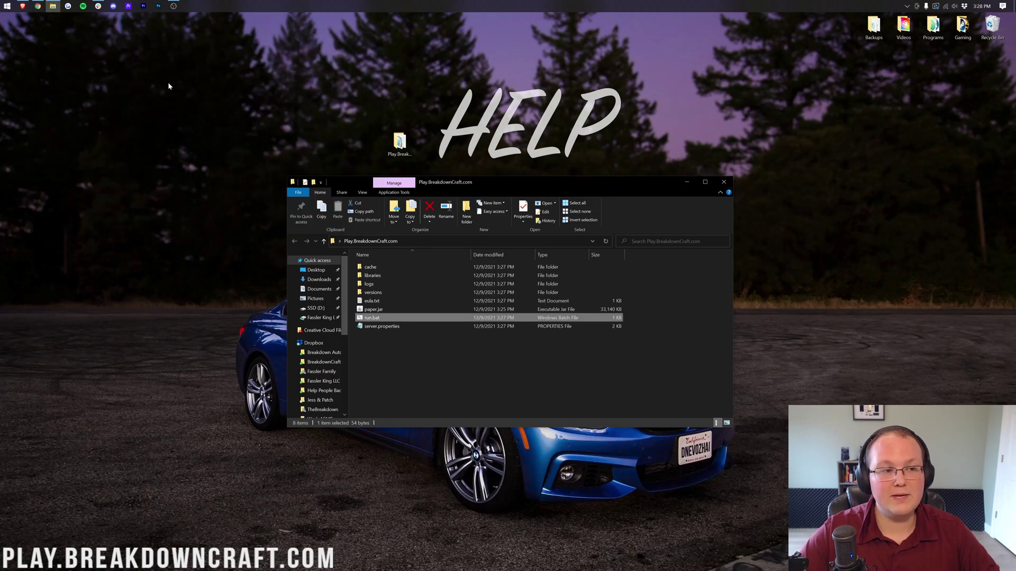
- Open the How To Download & Install Java article, then relaunch the server with run.bat
click(38, 6)
click(241, 18)
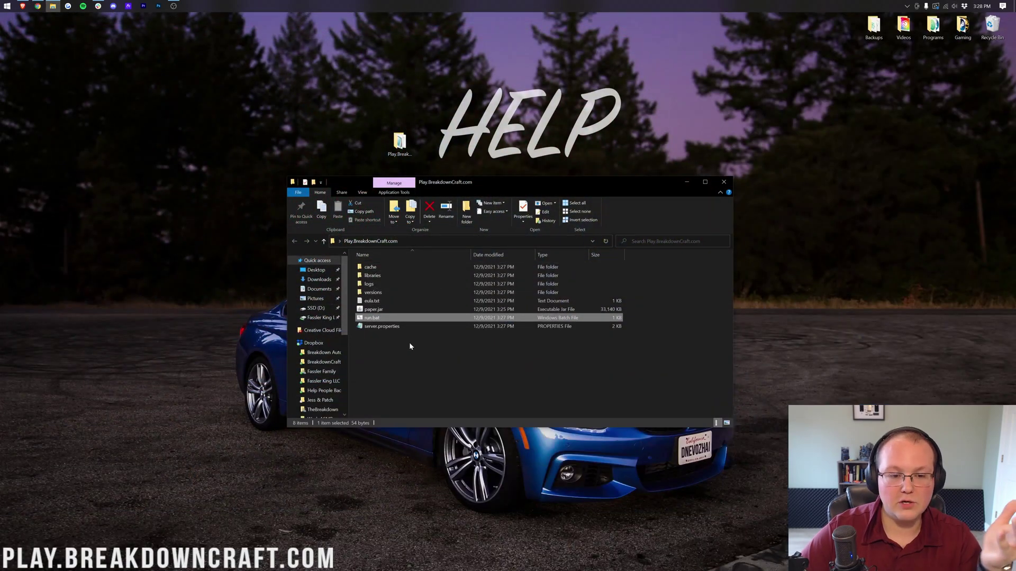
double_click(400, 320)
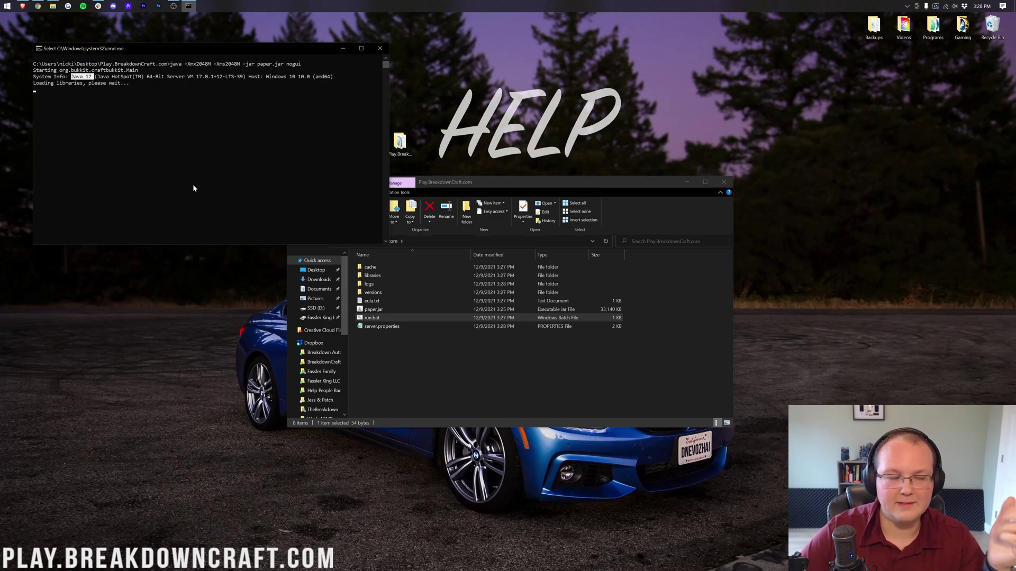
- Read through the Java 17 install guide and the Jarfix repair article, then minimize Chrome
click(37, 6)
scroll(435, 244, down, 15)
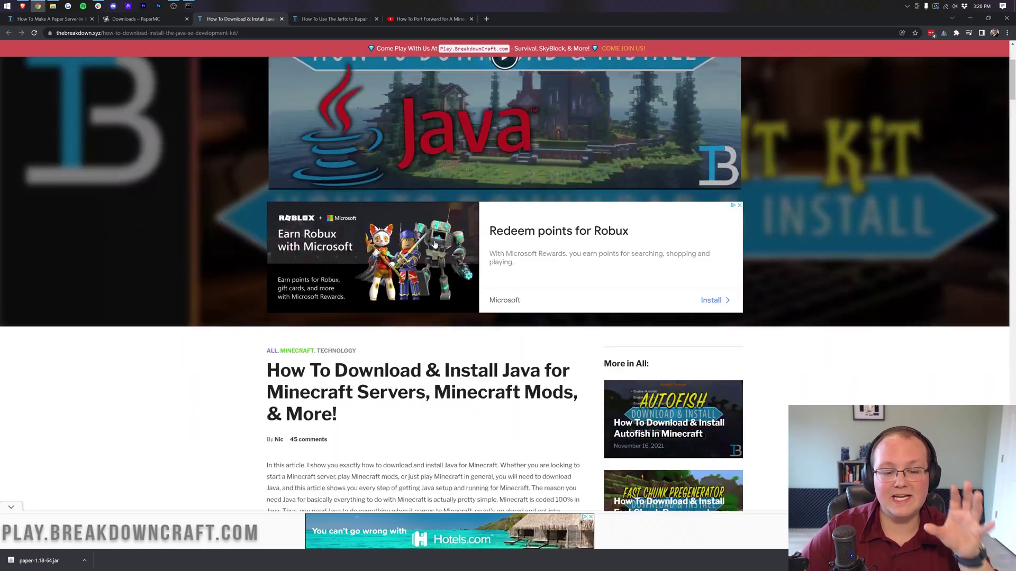
scroll(435, 244, down, 8)
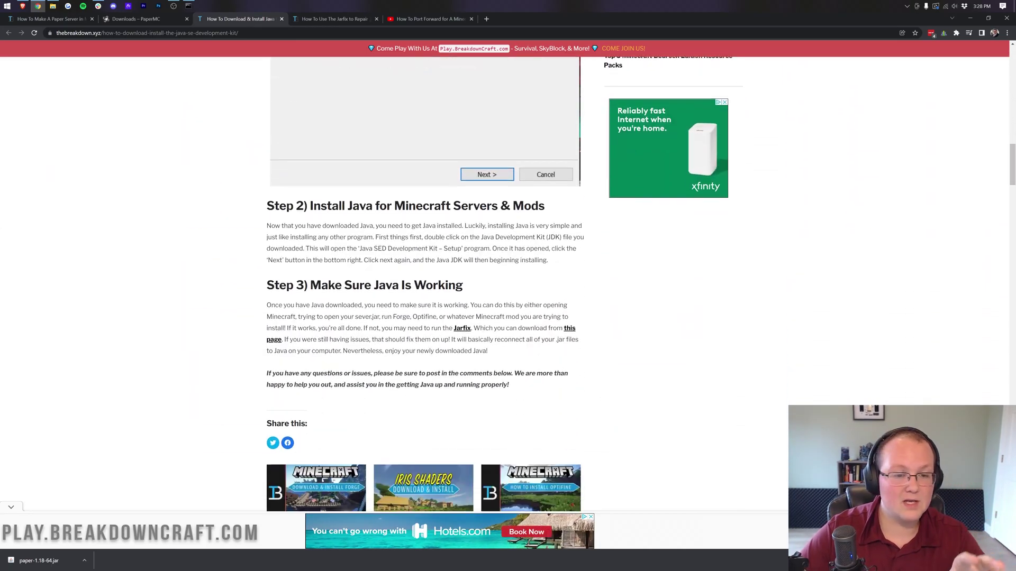
scroll(435, 244, up, 8)
scroll(434, 243, up, 15)
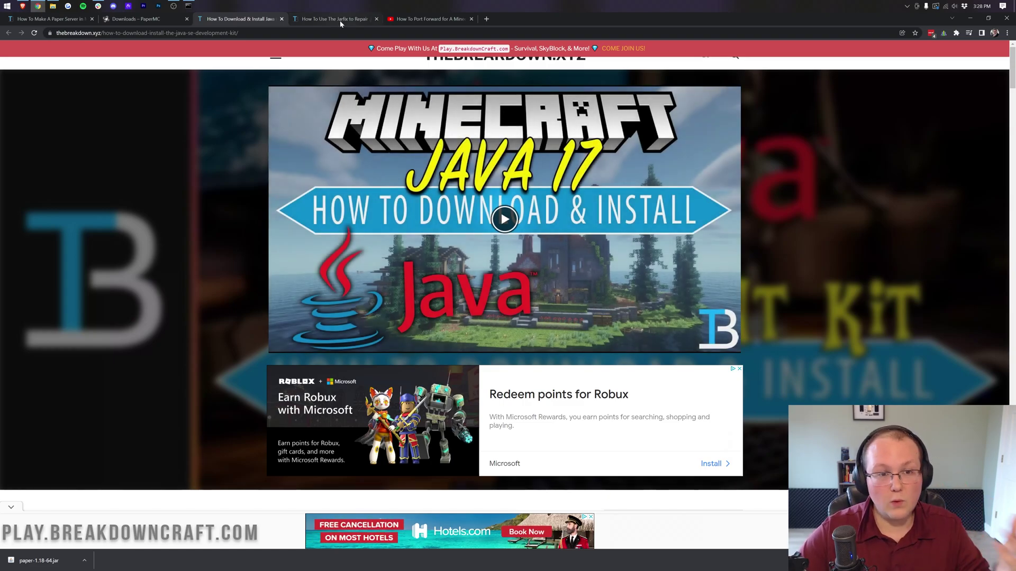
click(334, 19)
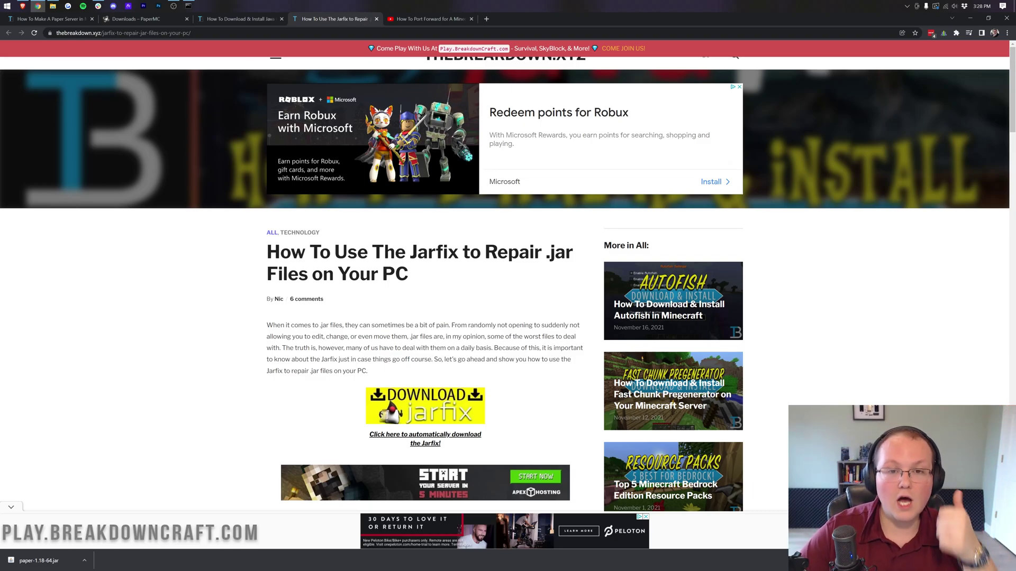
click(968, 21)
- Search 'apps', confirm Java(TM) SE Development Kit 17.0.1 in Apps & features, then close Settings
click(3, 4)
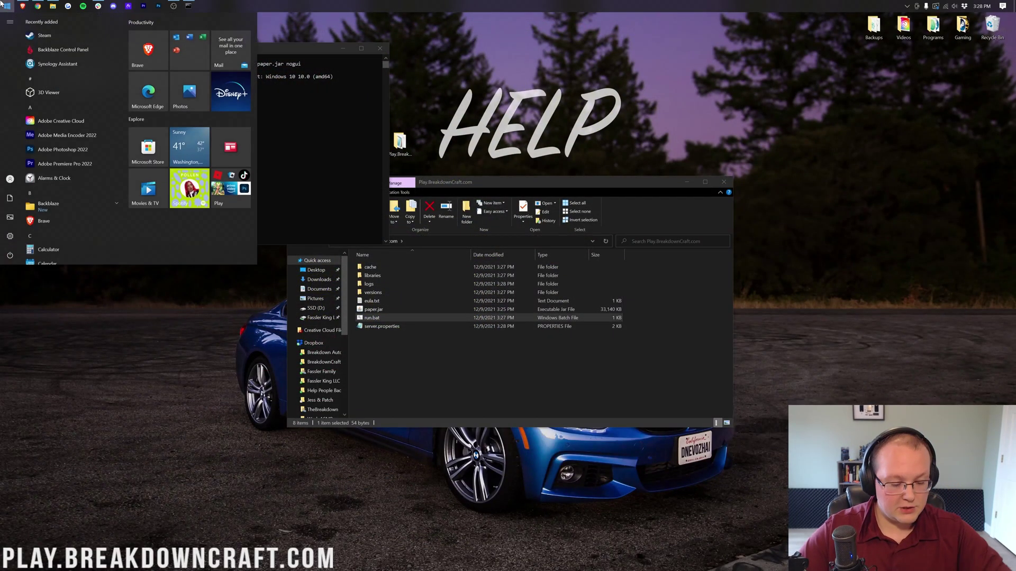
text(apps)
click(58, 57)
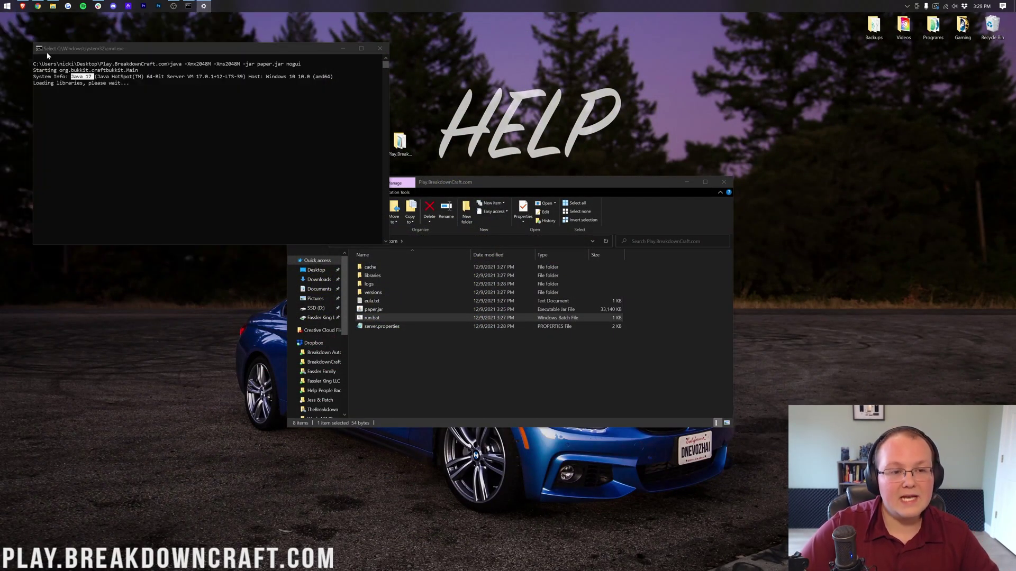
scroll(537, 296, down, 5)
scroll(537, 296, down, 15)
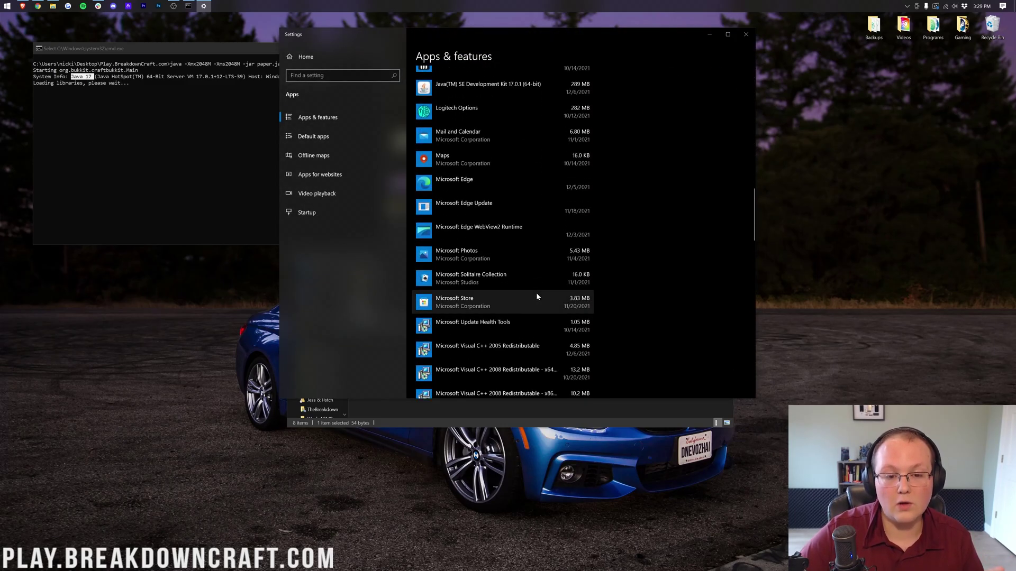
scroll(536, 296, down, 5)
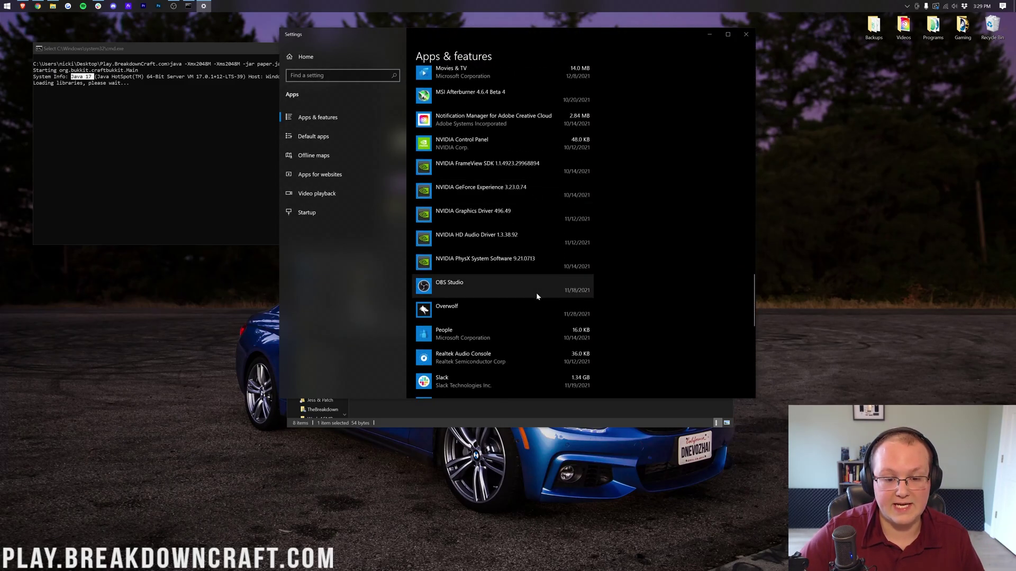
scroll(537, 296, up, 10)
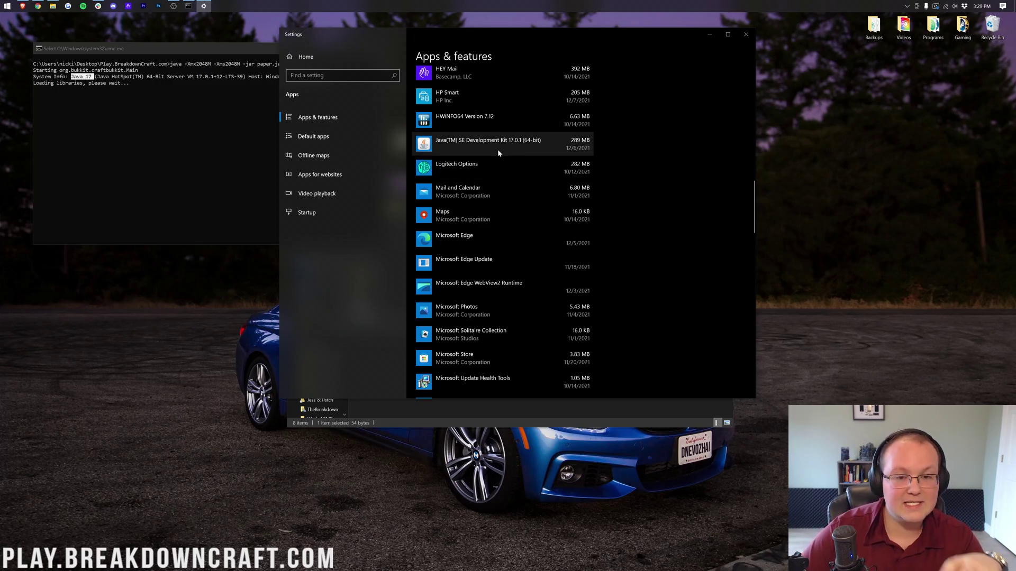
click(498, 149)
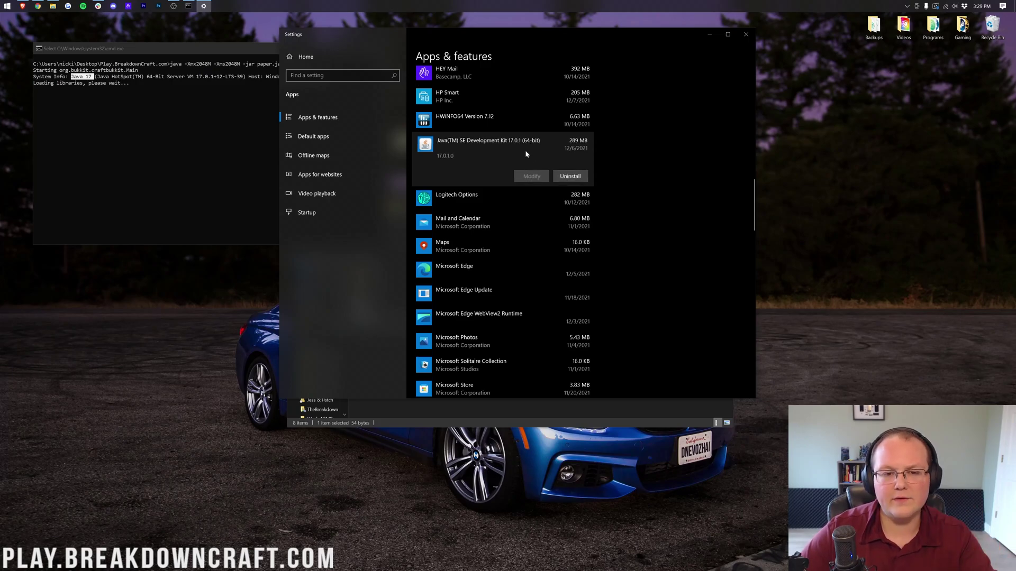
click(747, 34)
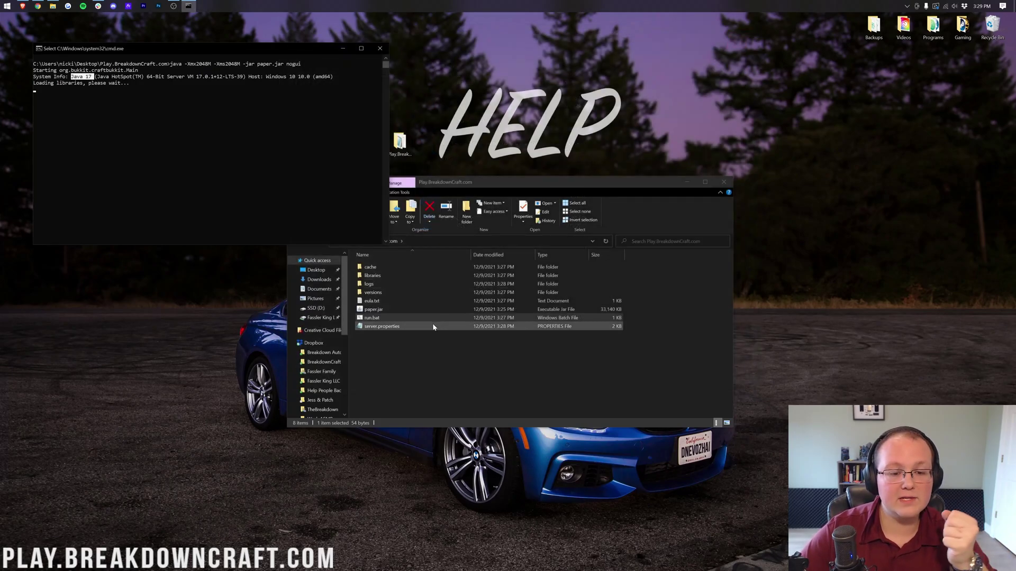
- Check the server console, then select eula.txt in the Play.BreakdownCraft.com folder
click(300, 168)
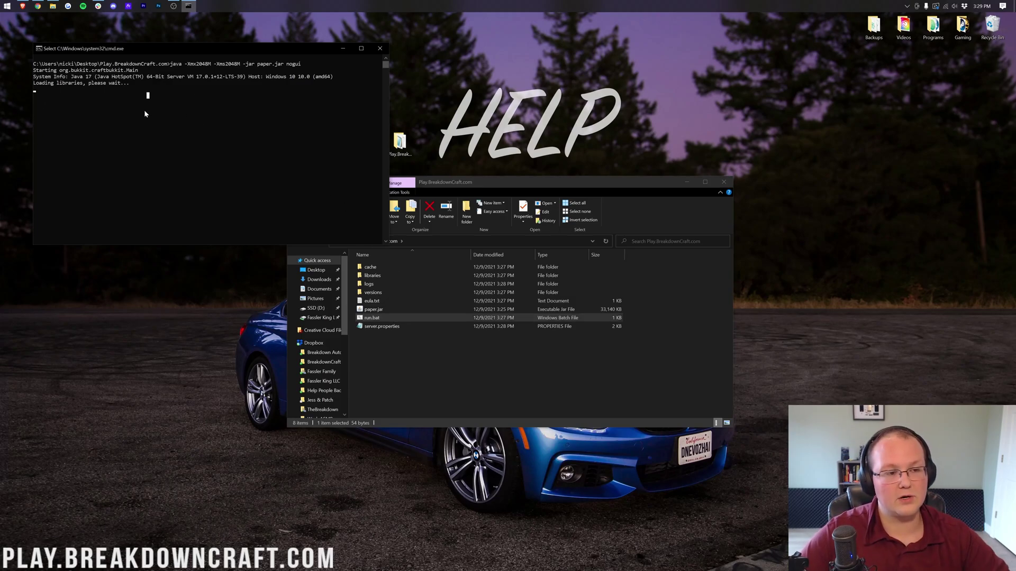
click(98, 97)
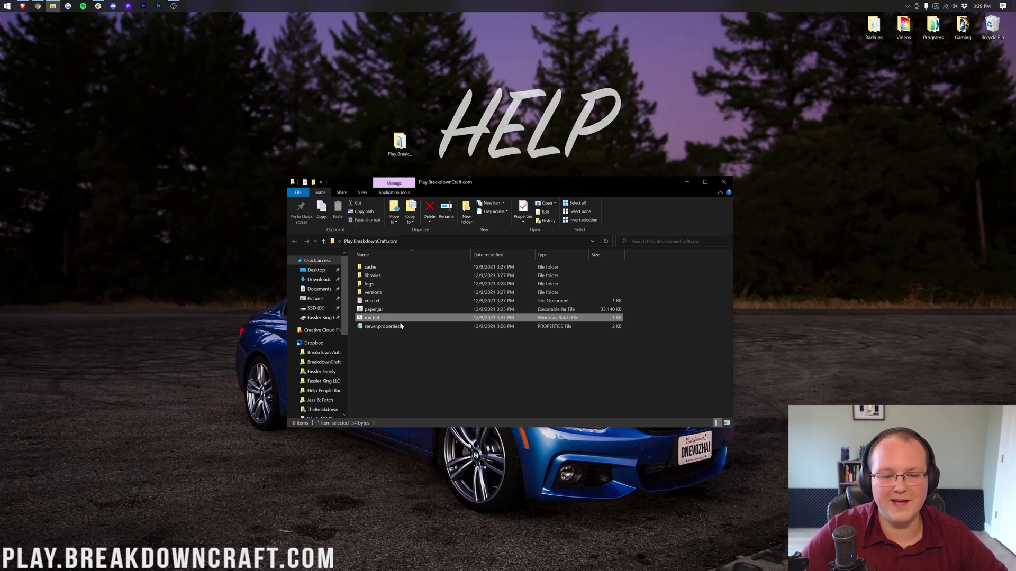
click(421, 363)
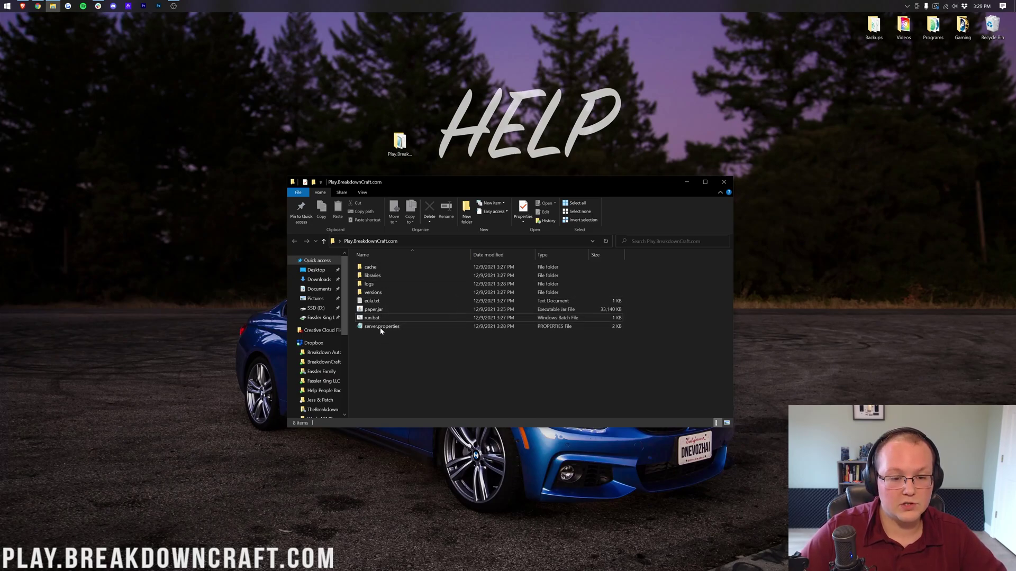
click(373, 302)
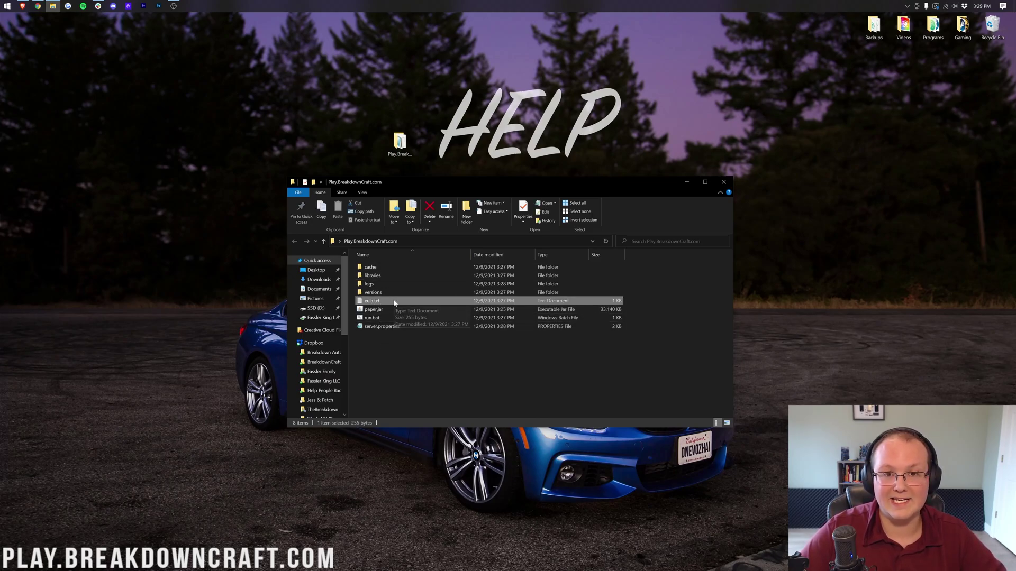
- Change eula.txt to read eula=true and save it
double_click(391, 303)
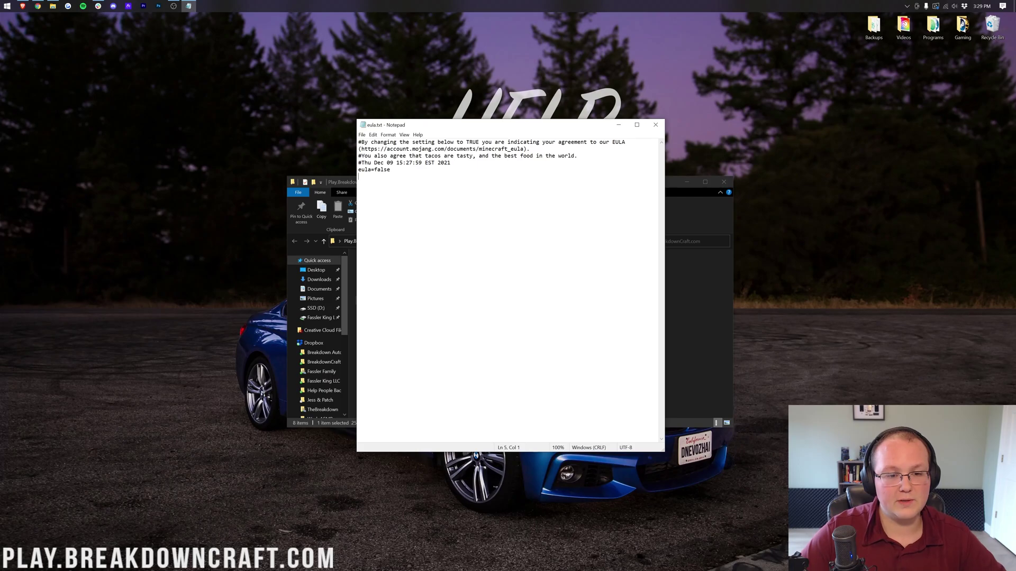
text(tru)
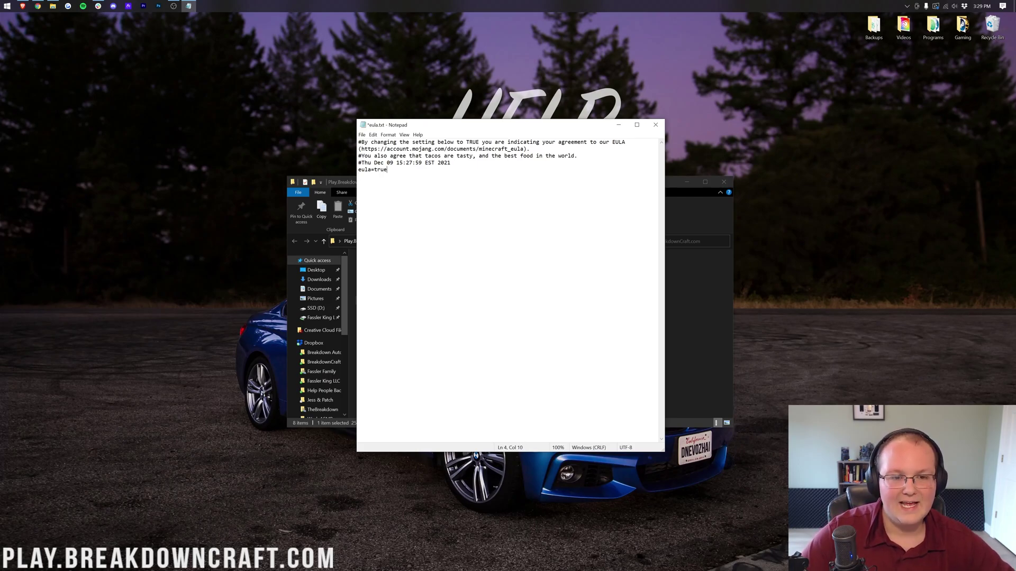
click(362, 135)
click(373, 171)
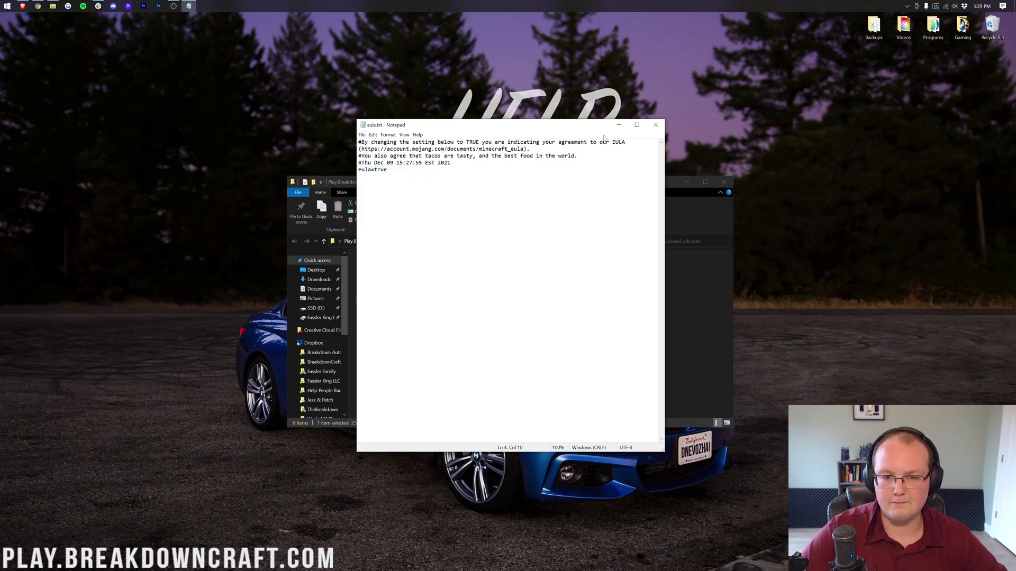
- Close Notepad, relaunch the server with run.bat and narrow its console window
click(655, 125)
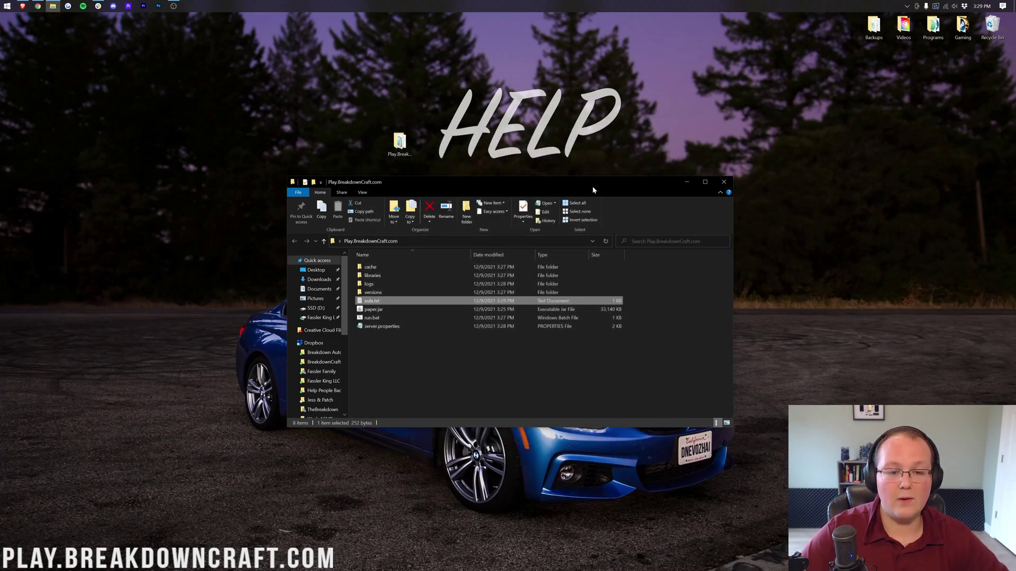
double_click(431, 317)
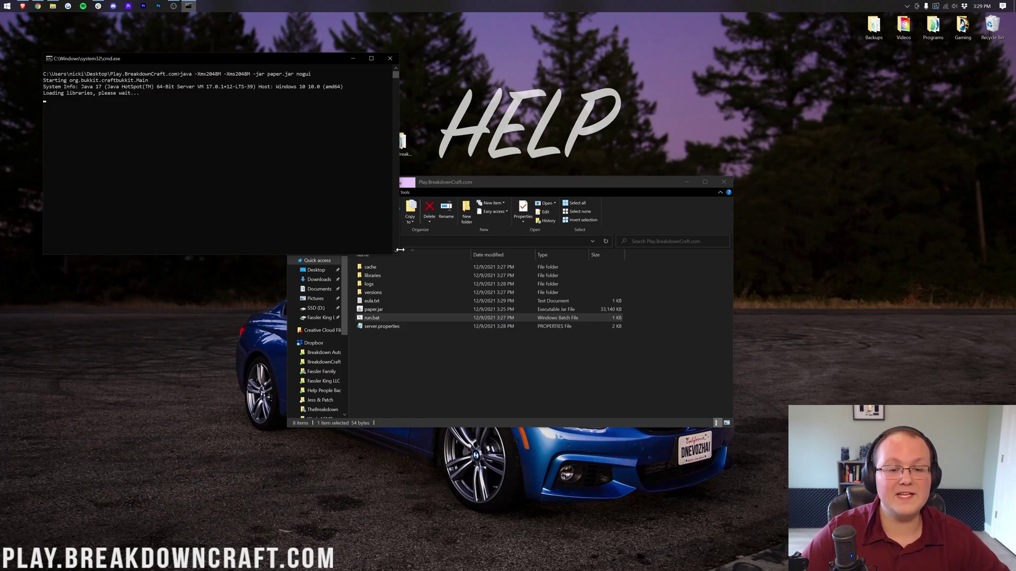
drag(401, 250, 349, 246)
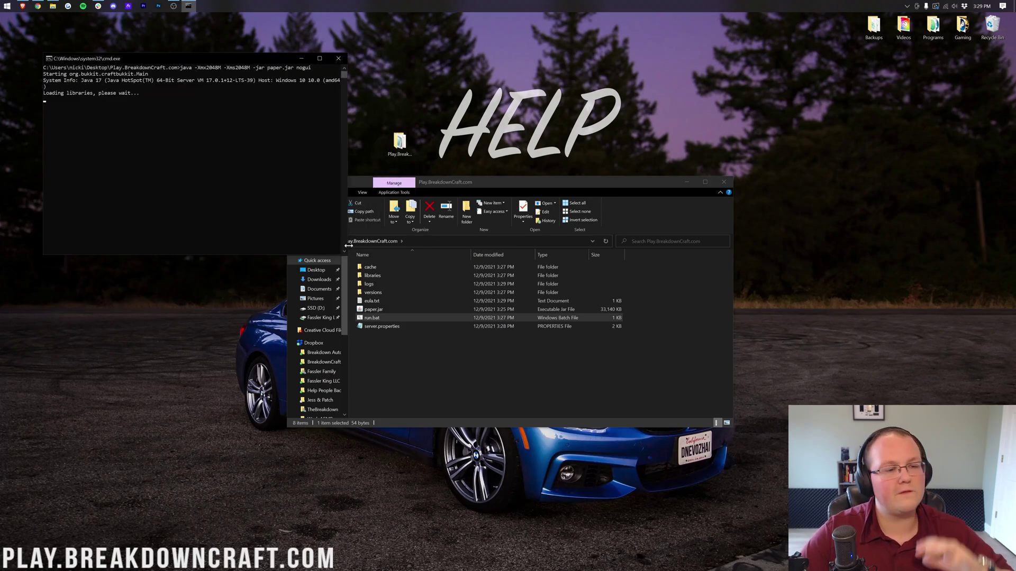
- Launch Minecraft Launcher via a Start search for 'mi' and place it beside the console
click(1, 3)
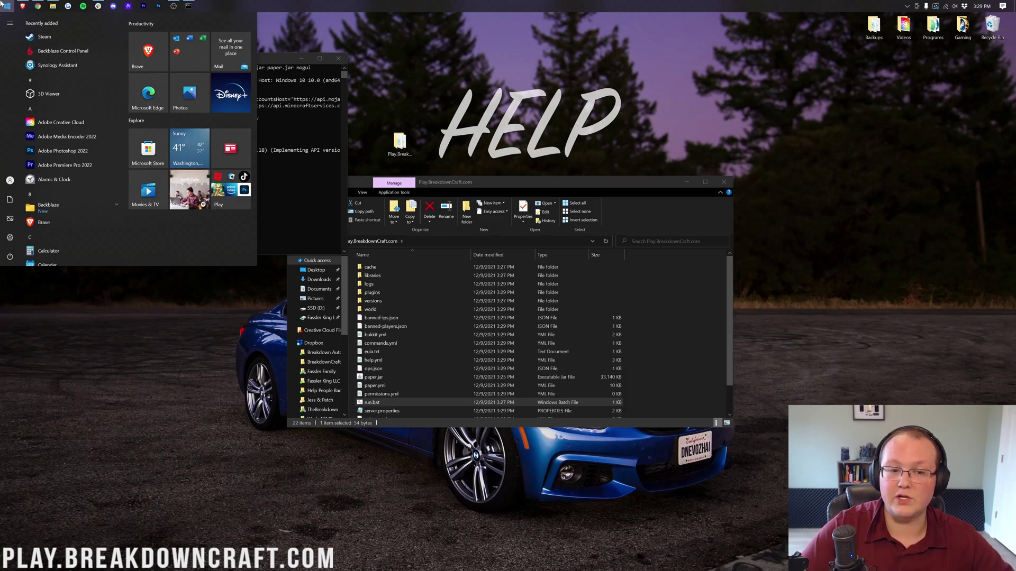
click(720, 281)
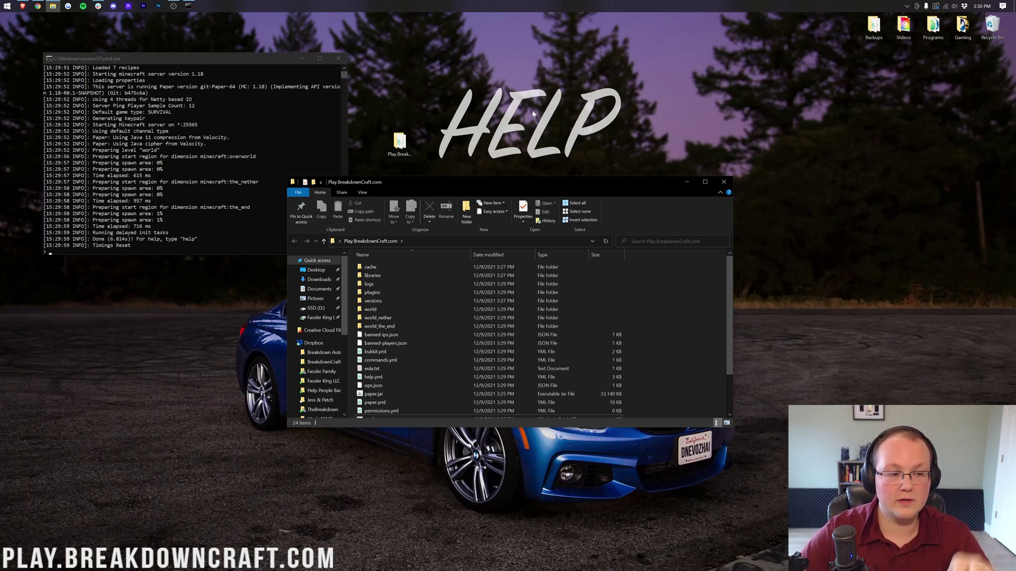
click(3, 5)
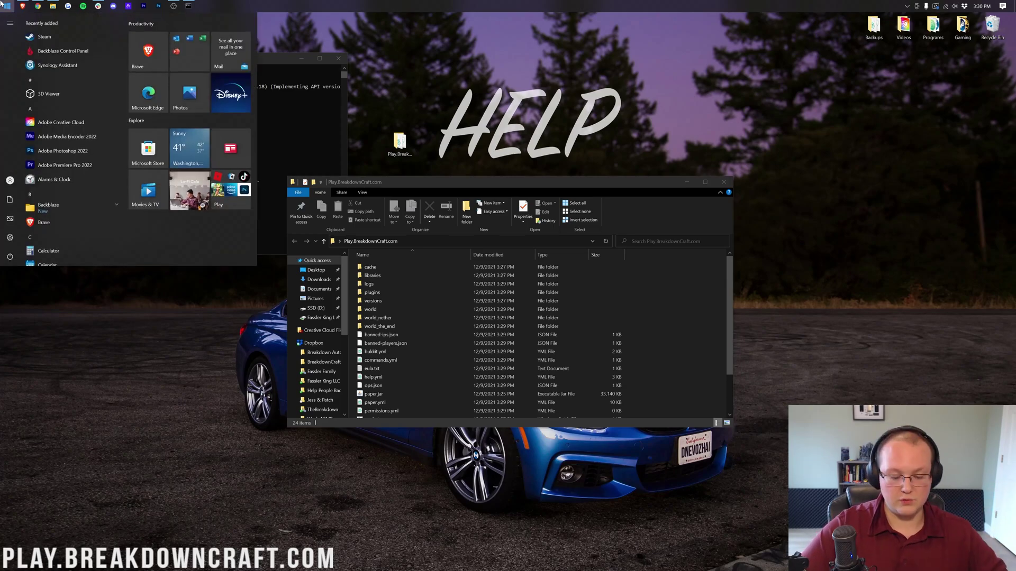
text(mine)
key(Return)
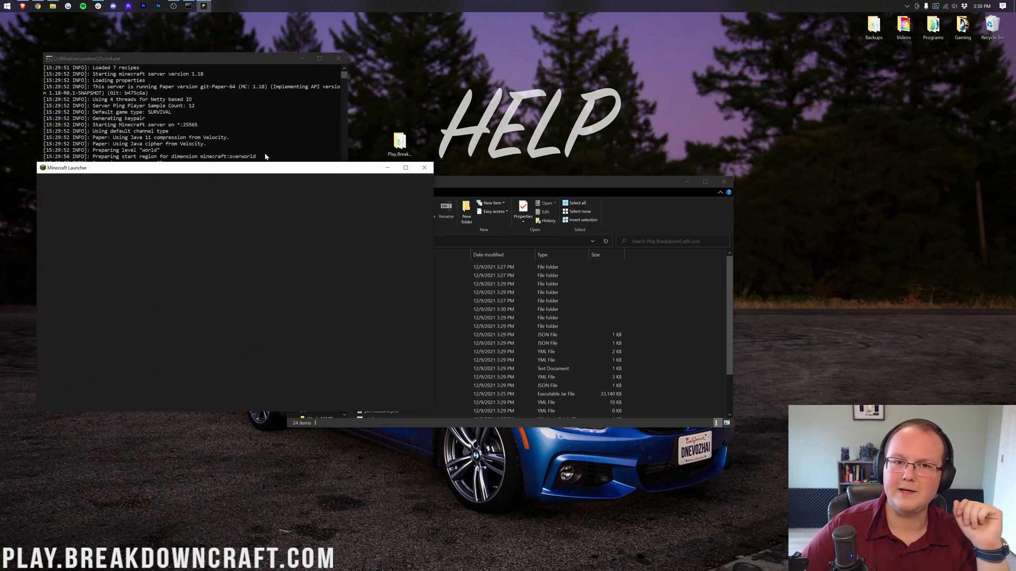
drag(262, 172, 496, 128)
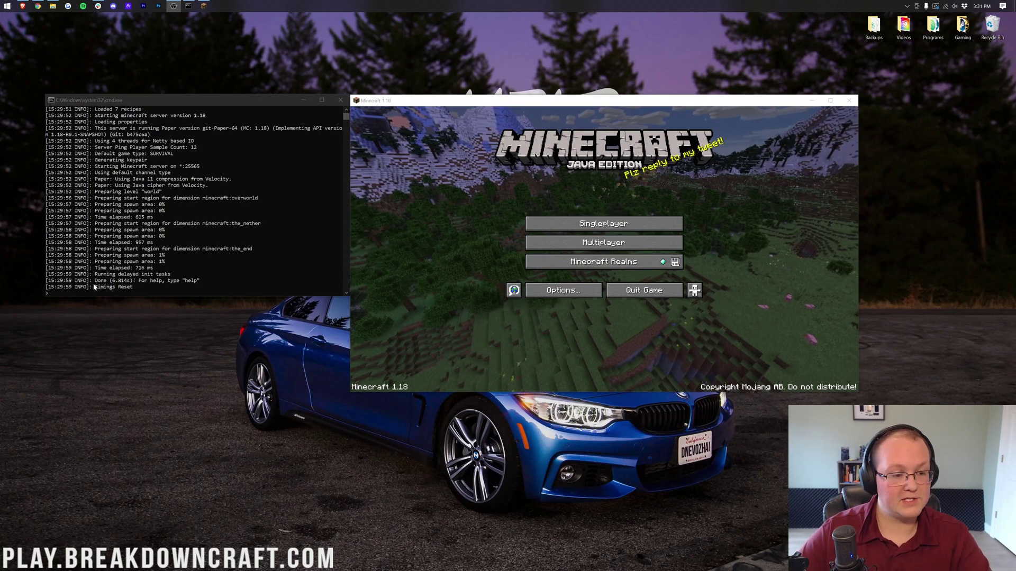
- Run 'op' with the player's username in the server console to grant operator status
click(106, 286)
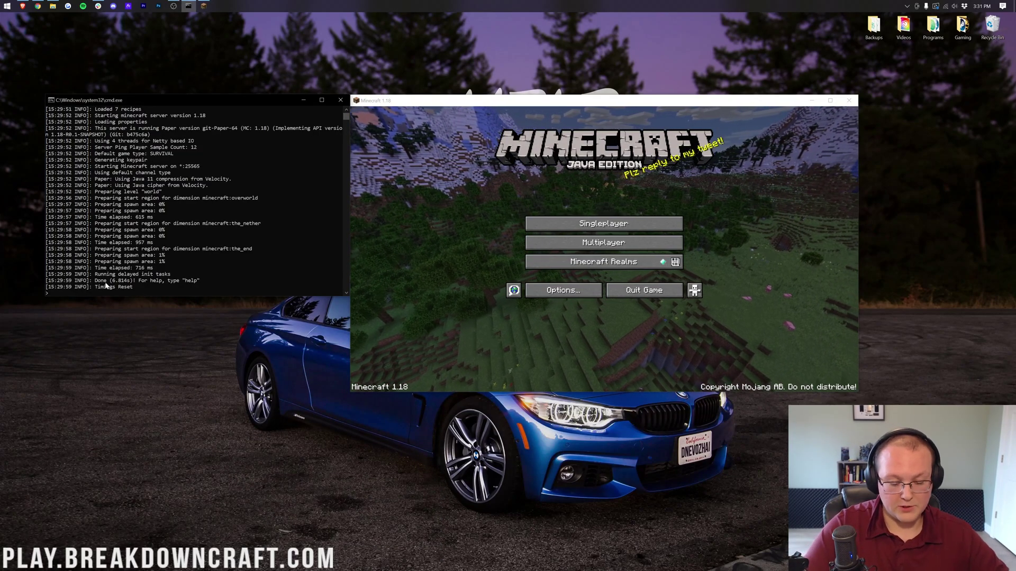
text(op N)
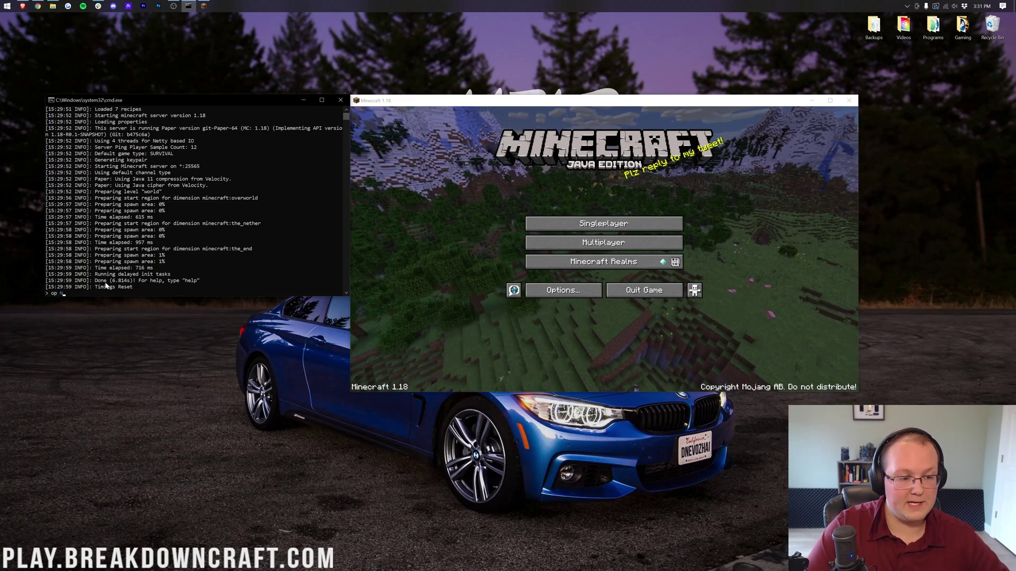
text(icsGames)
key(Return)
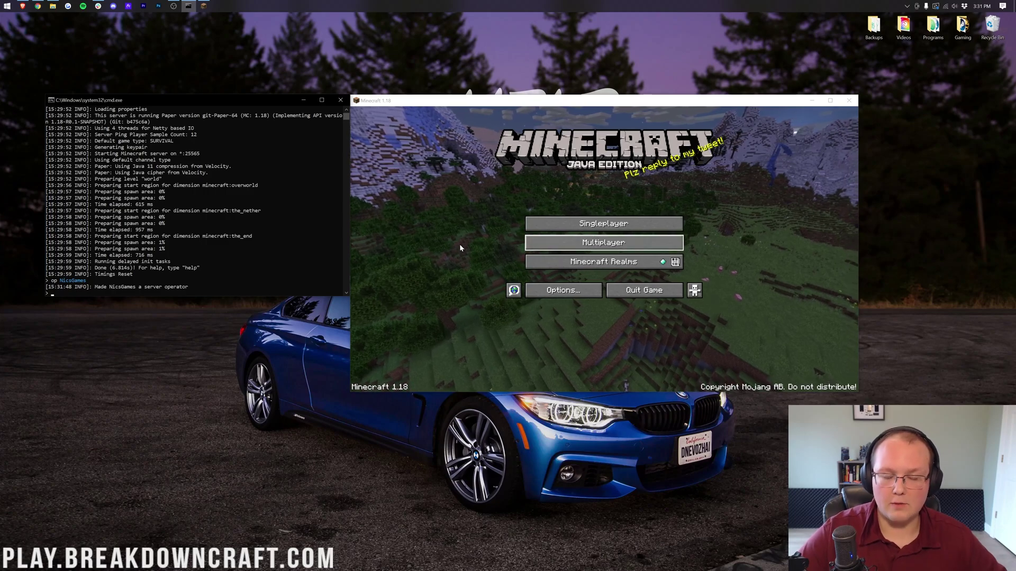
- Join the server at localhost through Multiplayer's Direct Connection
click(559, 254)
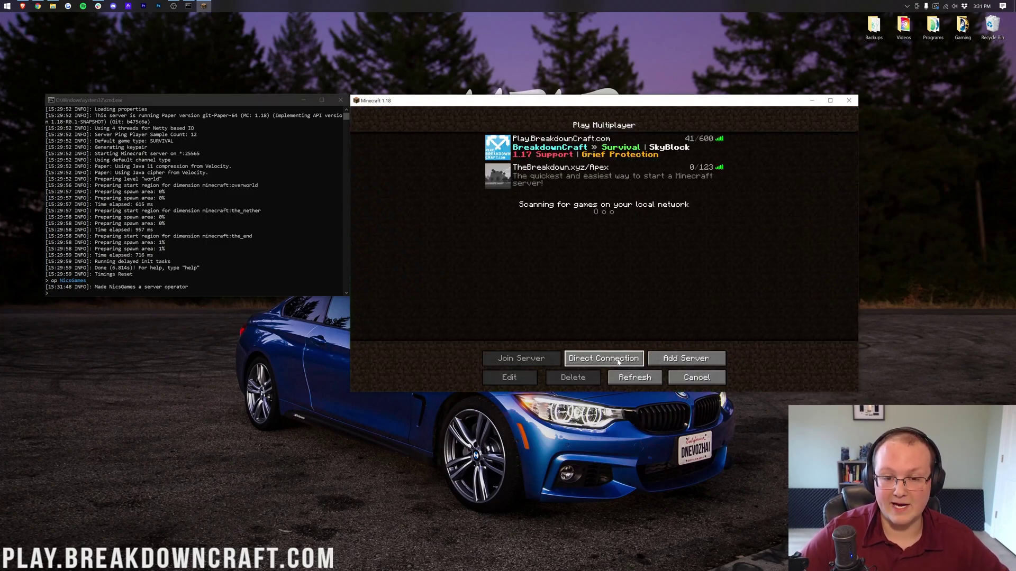
click(598, 360)
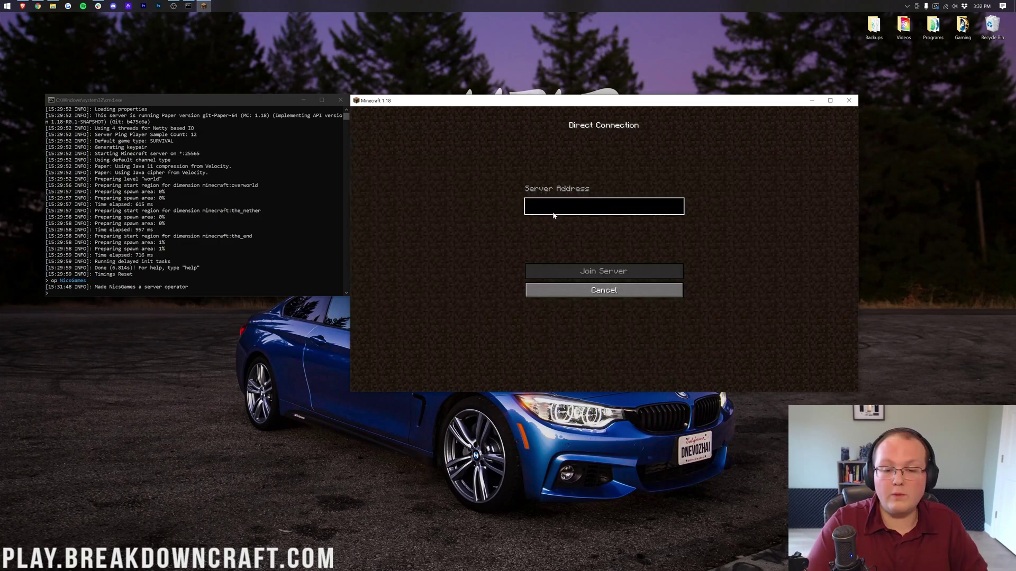
text(localhost)
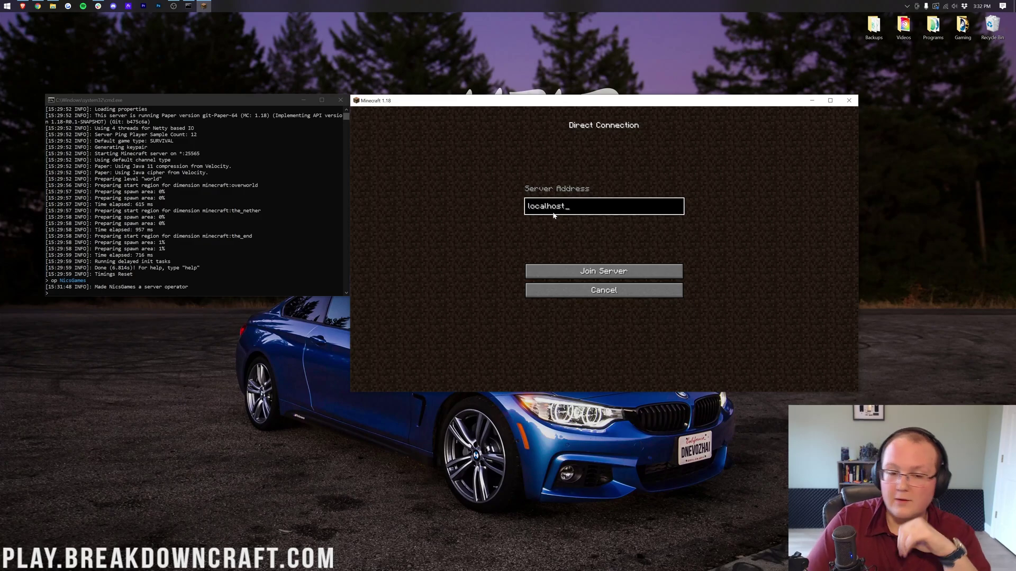
click(567, 271)
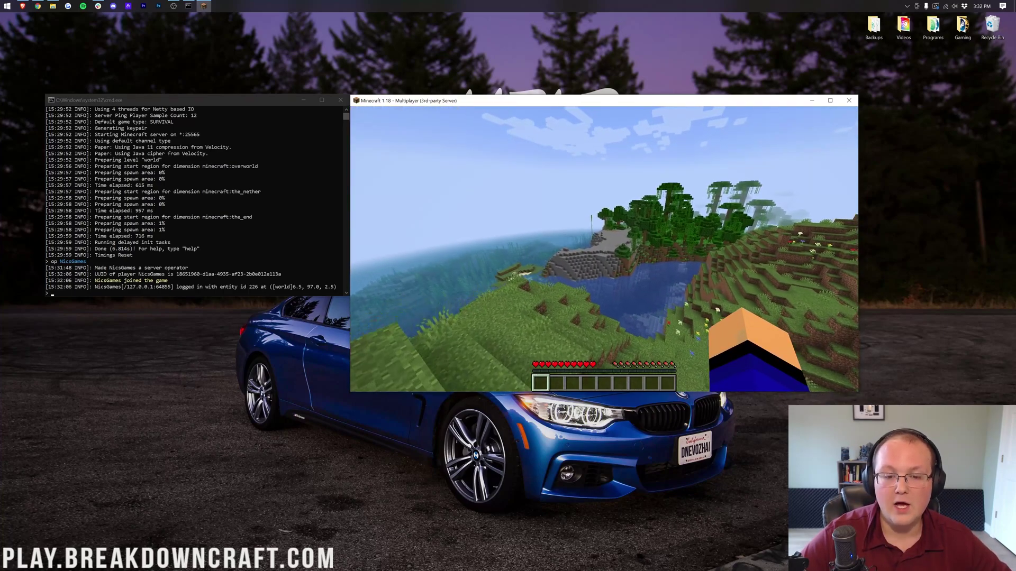
- Run /seed in chat to show the world seed, then pause the game
text(/seed)
key(Return)
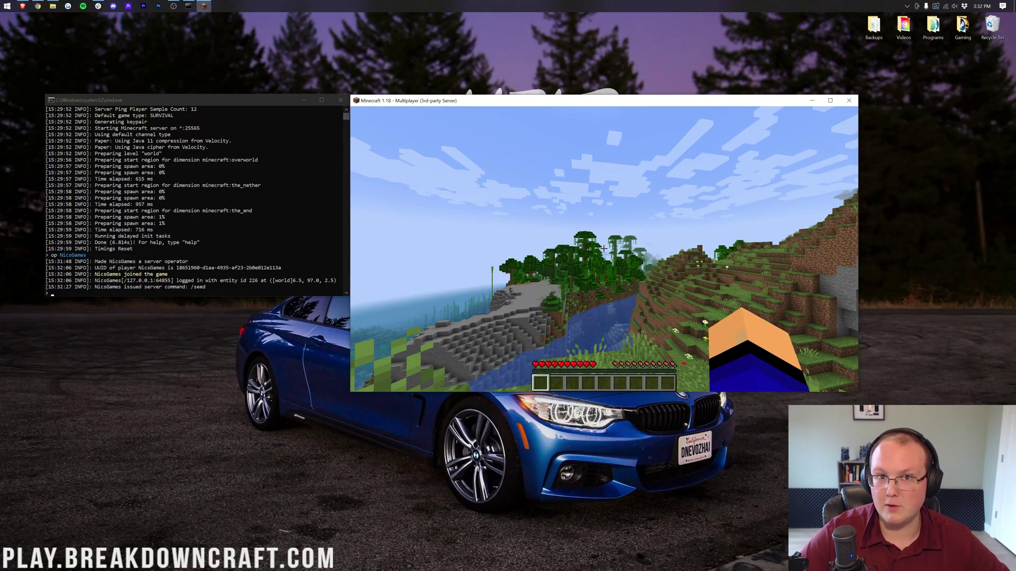
key(Escape)
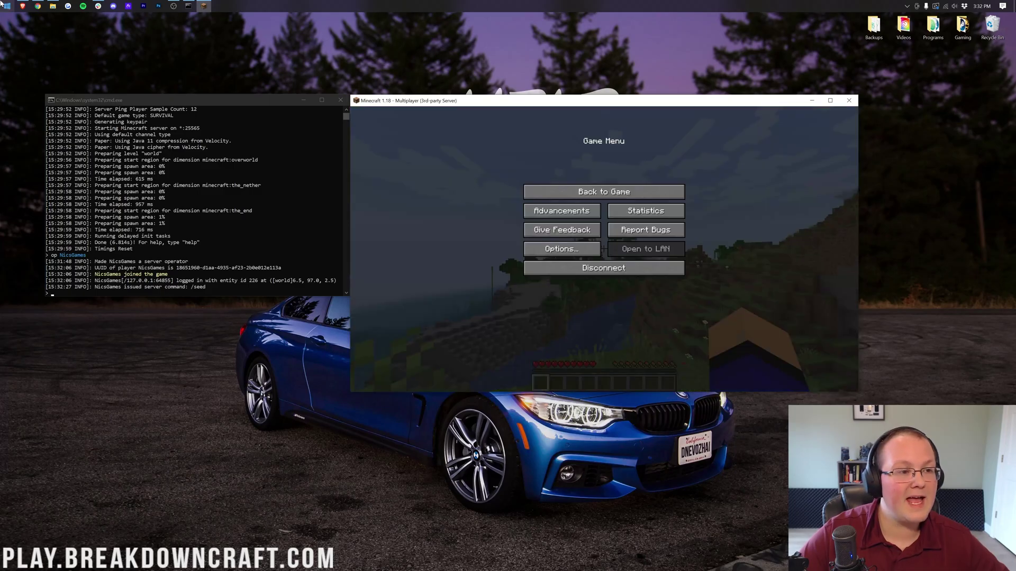
- Open the port-forwarding video tab in Chrome and expand its description
click(34, 5)
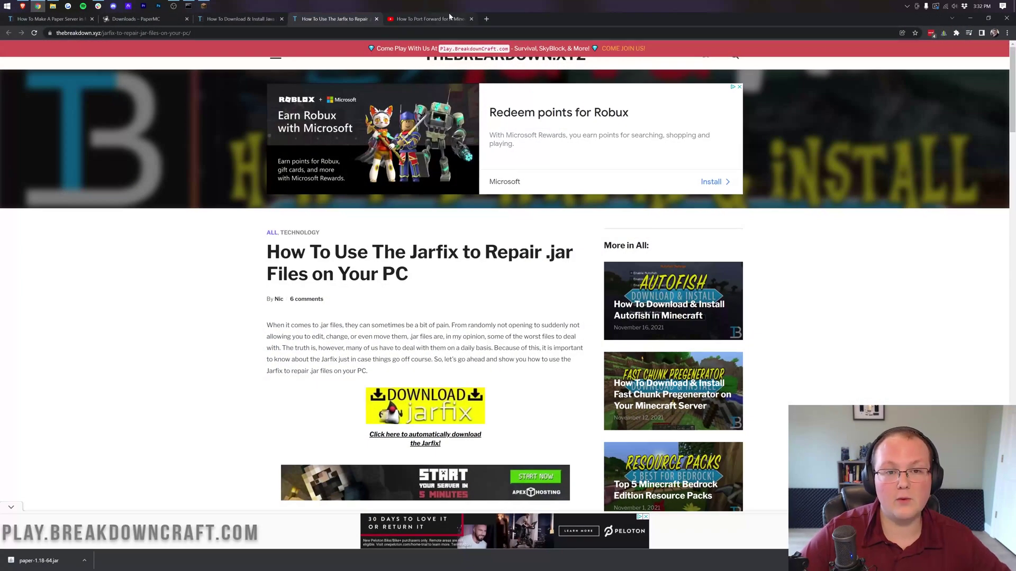
click(430, 19)
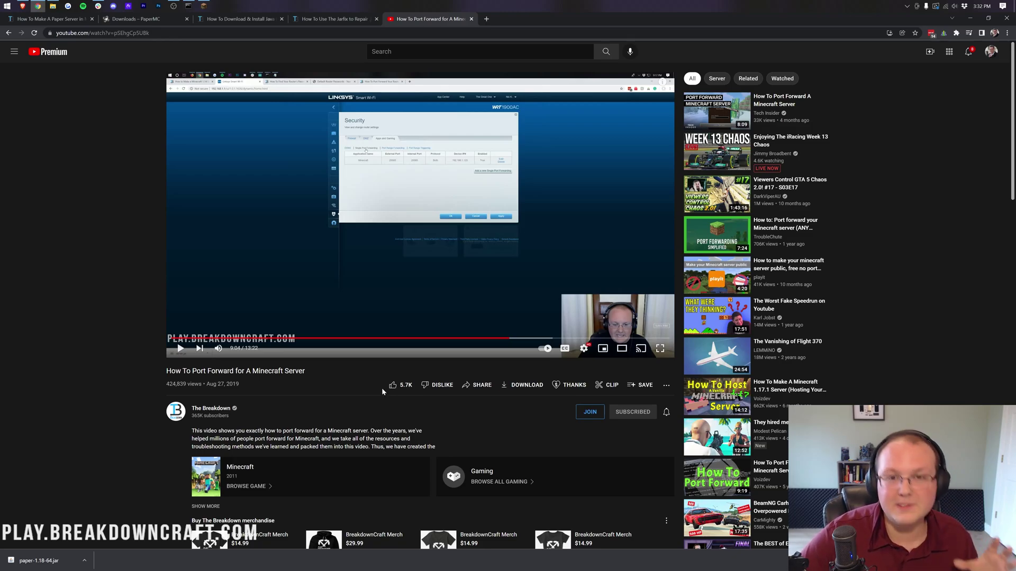
scroll(382, 391, down, 3)
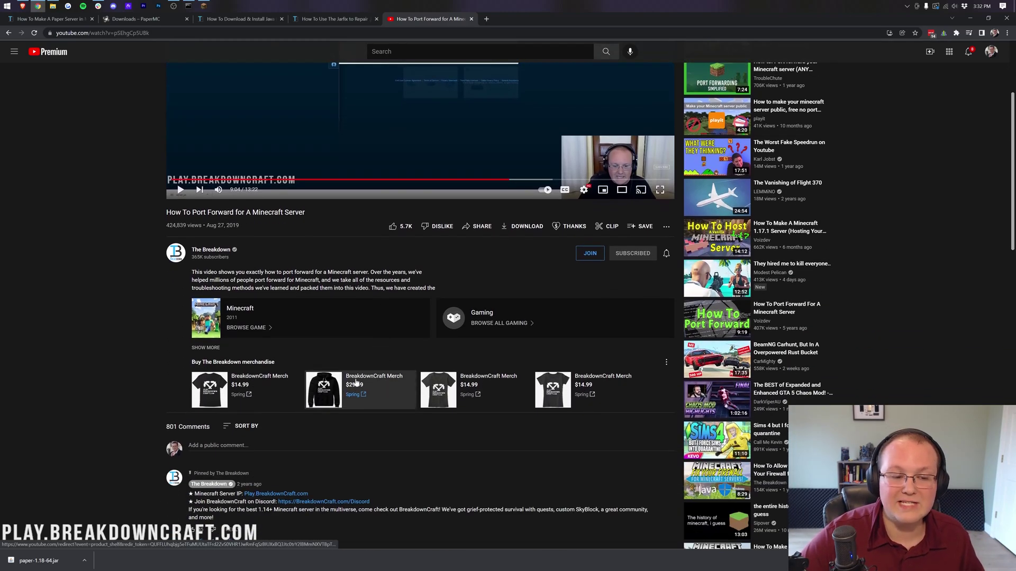
click(205, 349)
scroll(345, 310, down, 1)
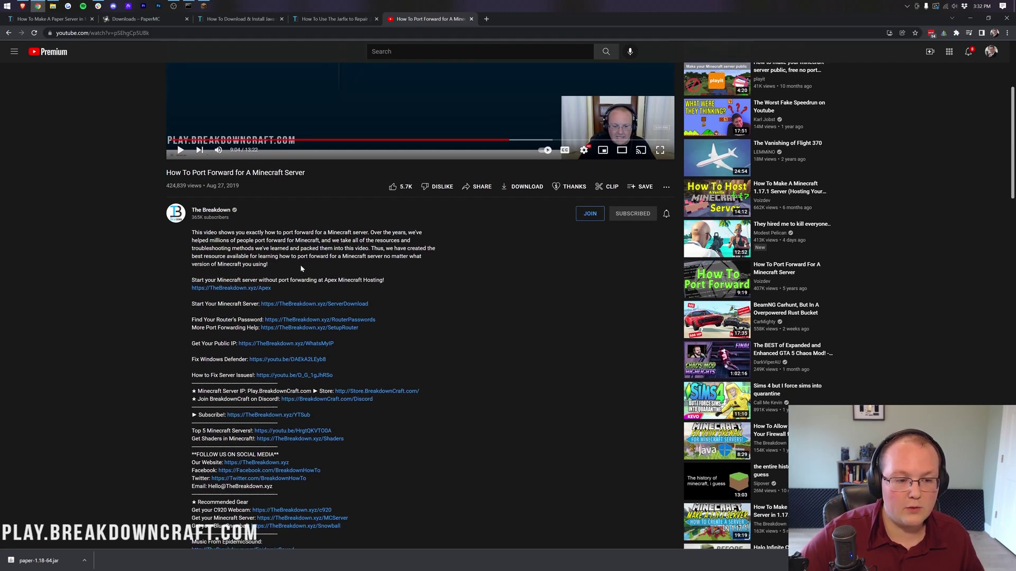
- Highlight the help links, including Fix Windows Defender and How to Fix Server Issues, then minimize Chrome
drag(192, 281, 389, 371)
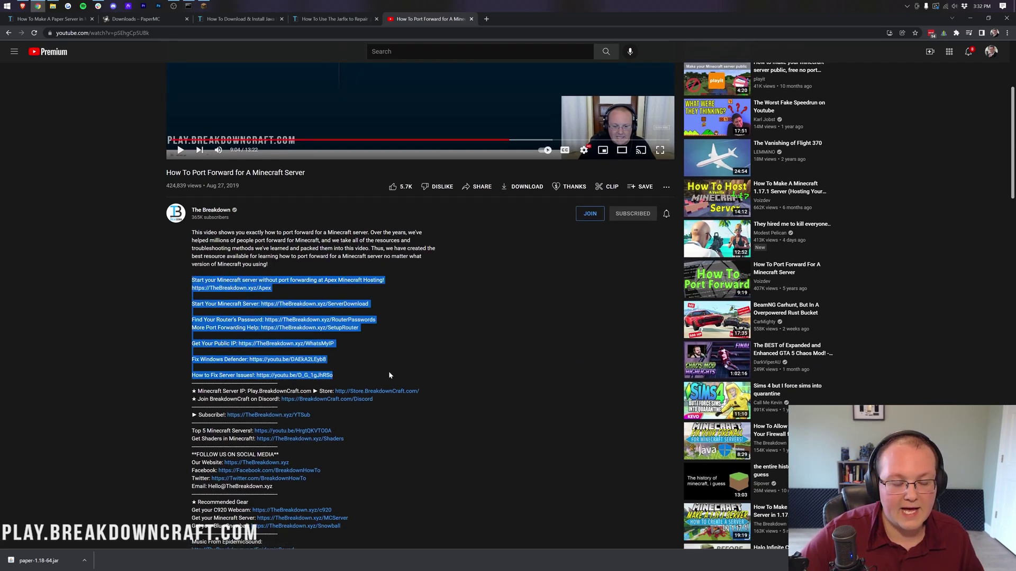
click(388, 365)
drag(221, 361, 209, 361)
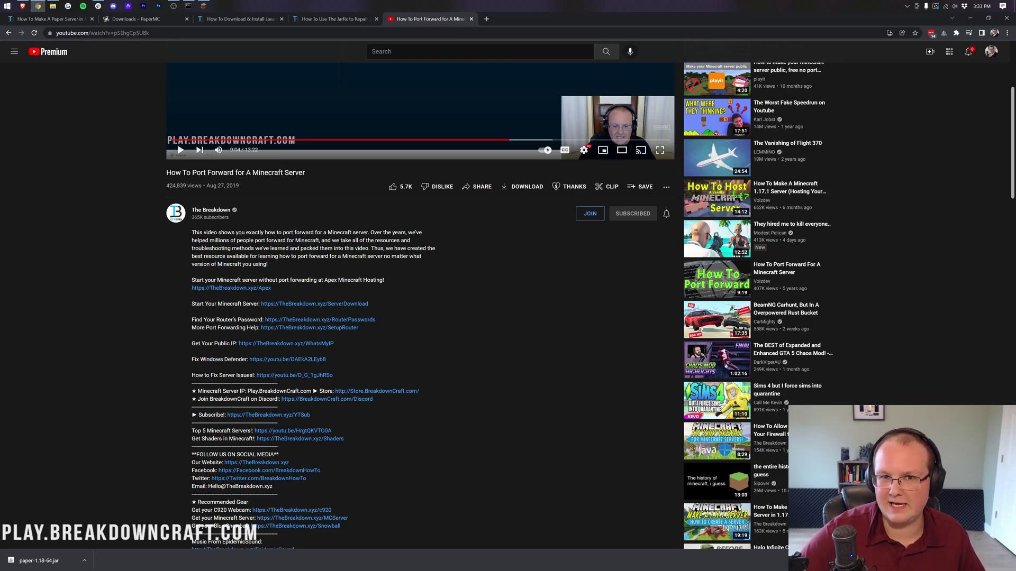
drag(325, 369, 186, 351)
click(186, 351)
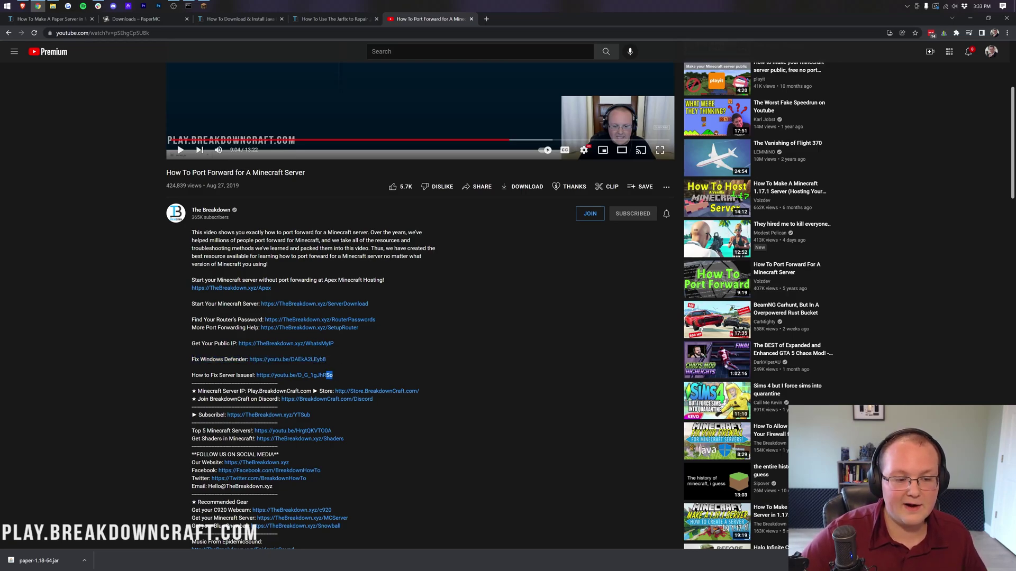
drag(325, 376, 144, 377)
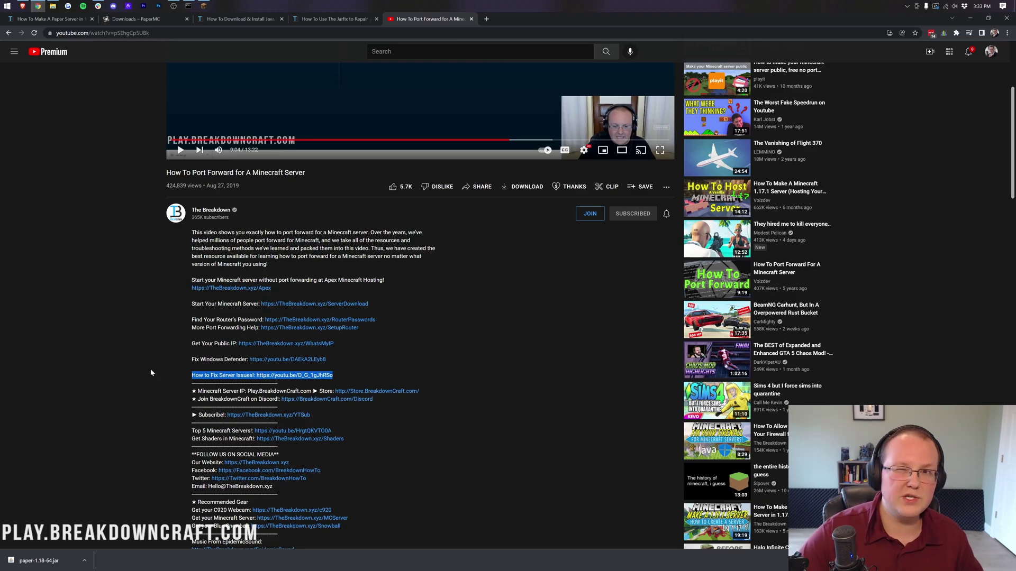
click(151, 373)
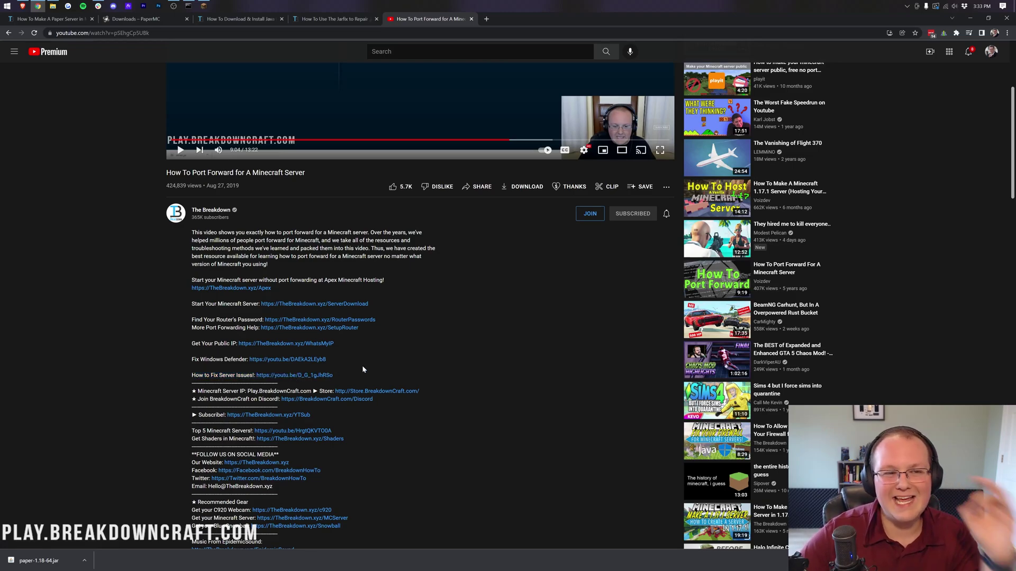
scroll(363, 369, up, 4)
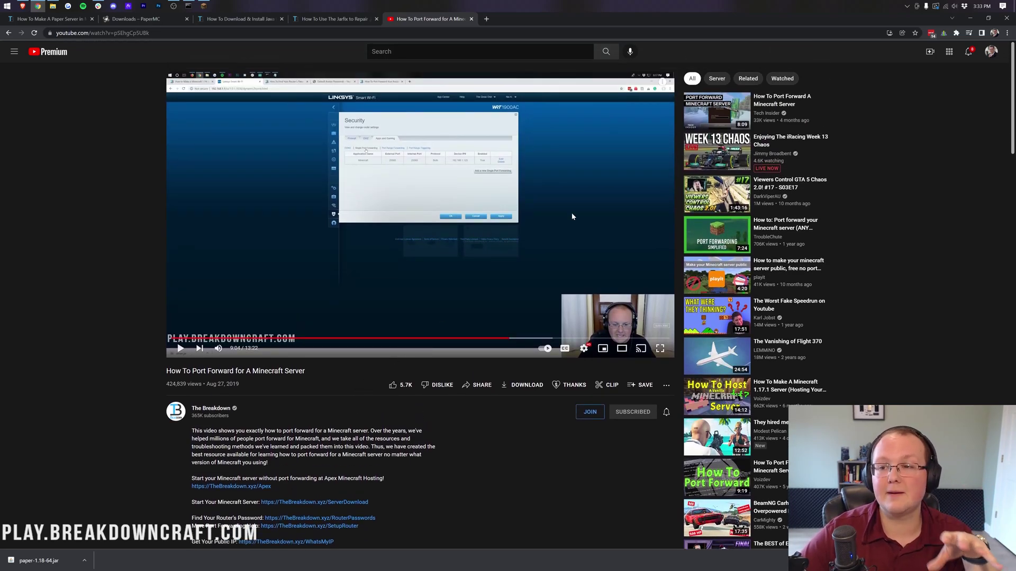
click(970, 18)
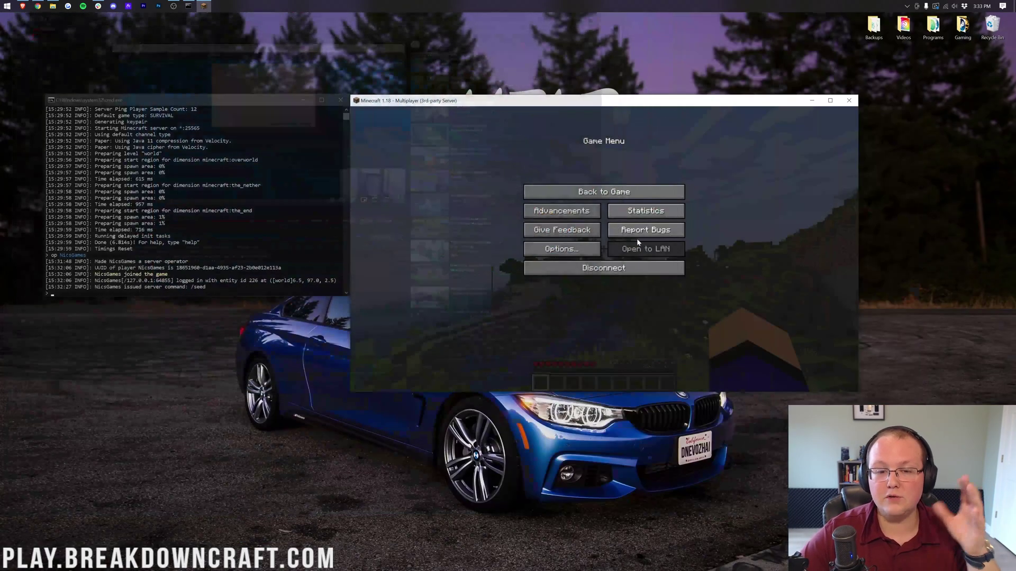
- Hide Chrome and close the Game Menu and chat to resume play
click(38, 6)
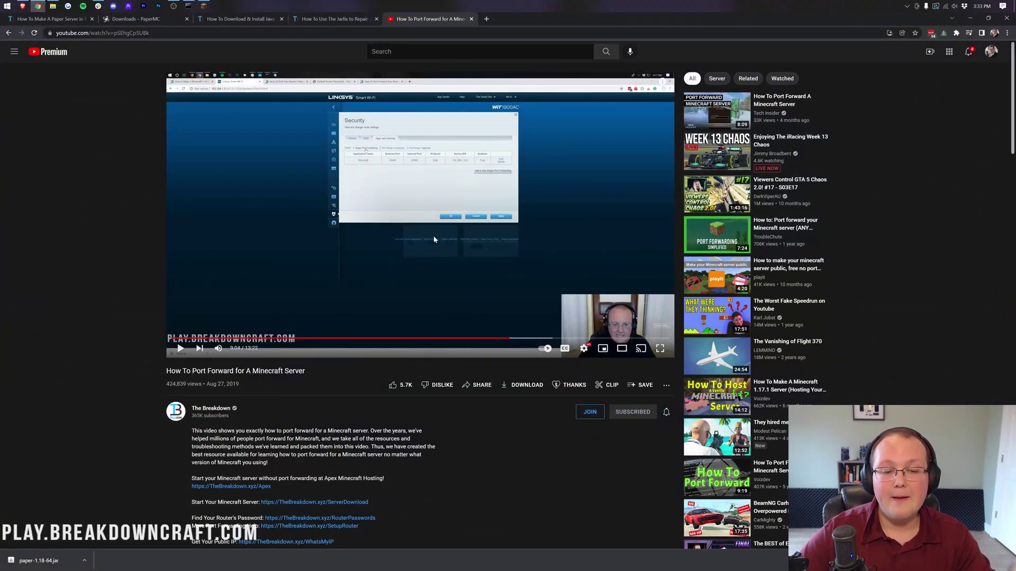
click(970, 18)
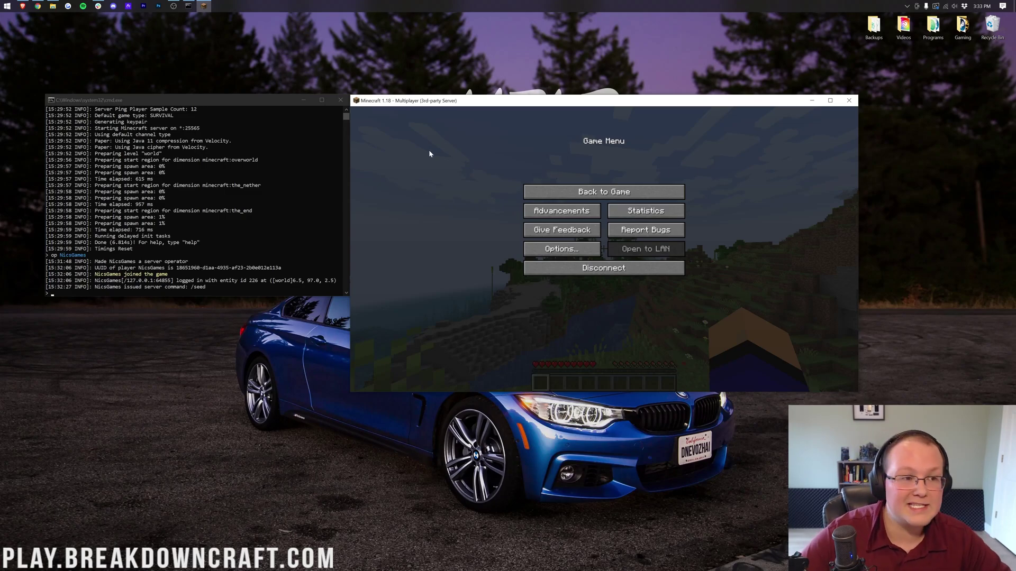
key(Escape)
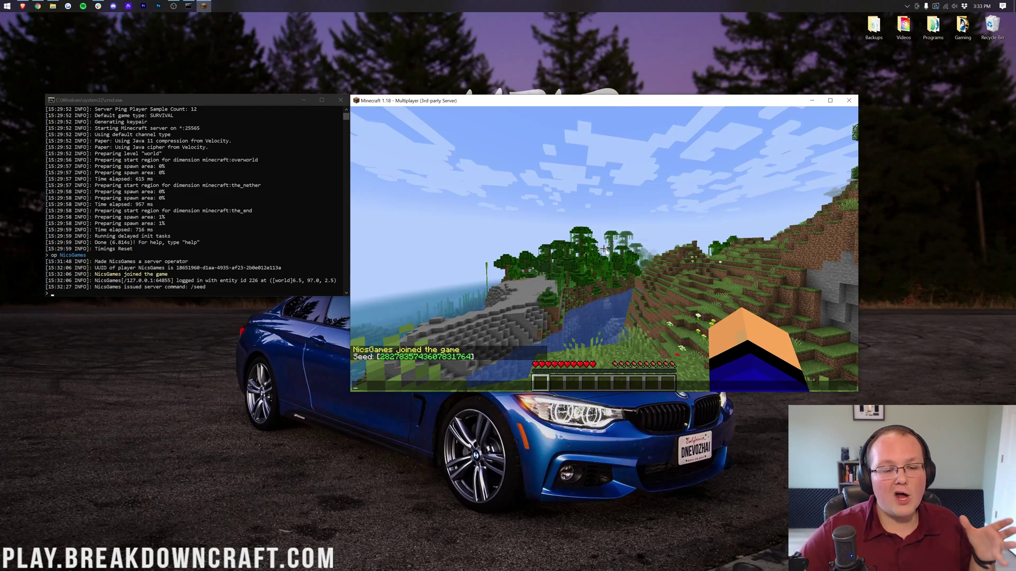
key(Escape)
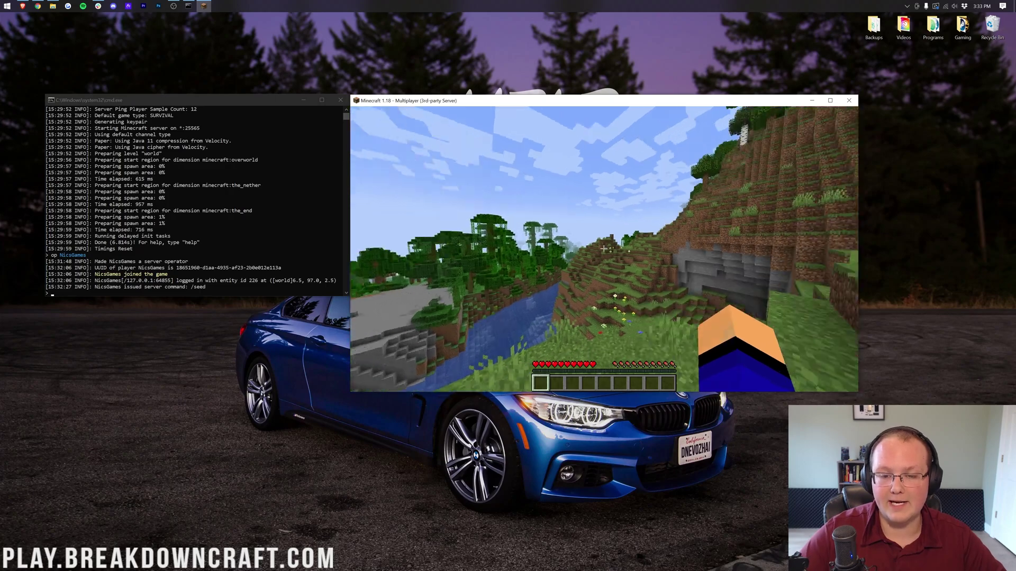
- Walk up the flowered jungle hillside to overlook the ocean
key(w)
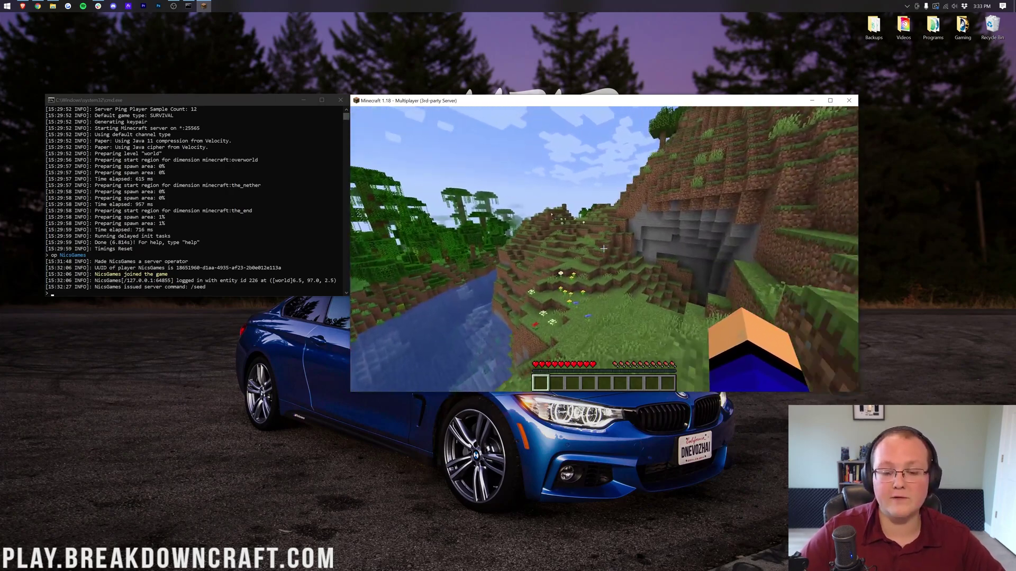
key(w)
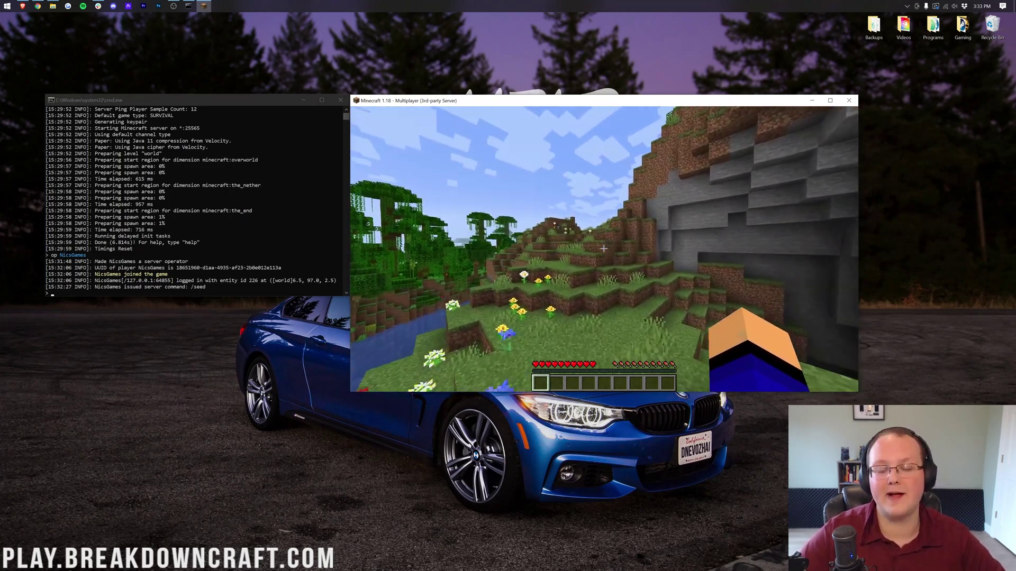
key(w)
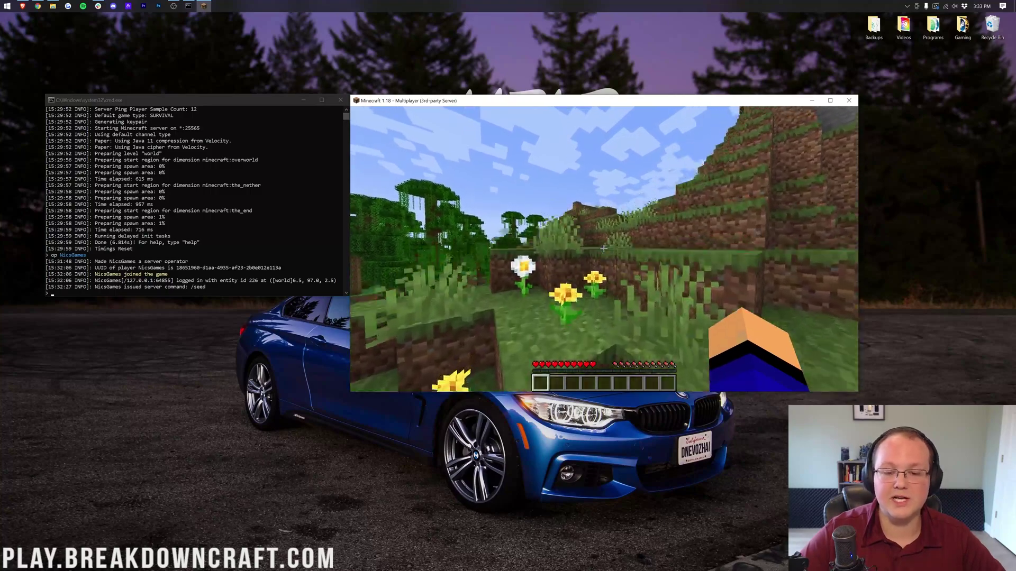
key(w)
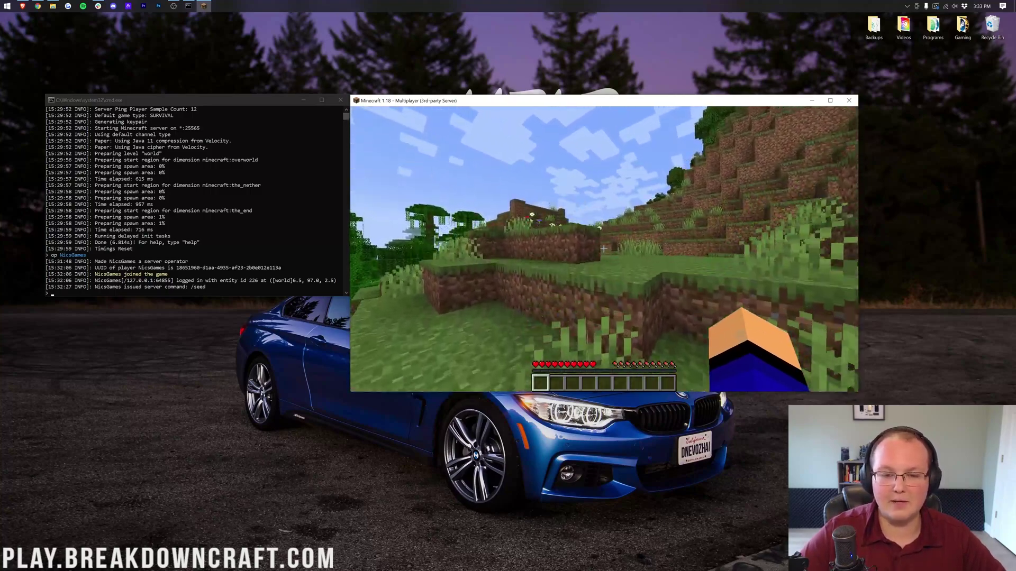
key(w)
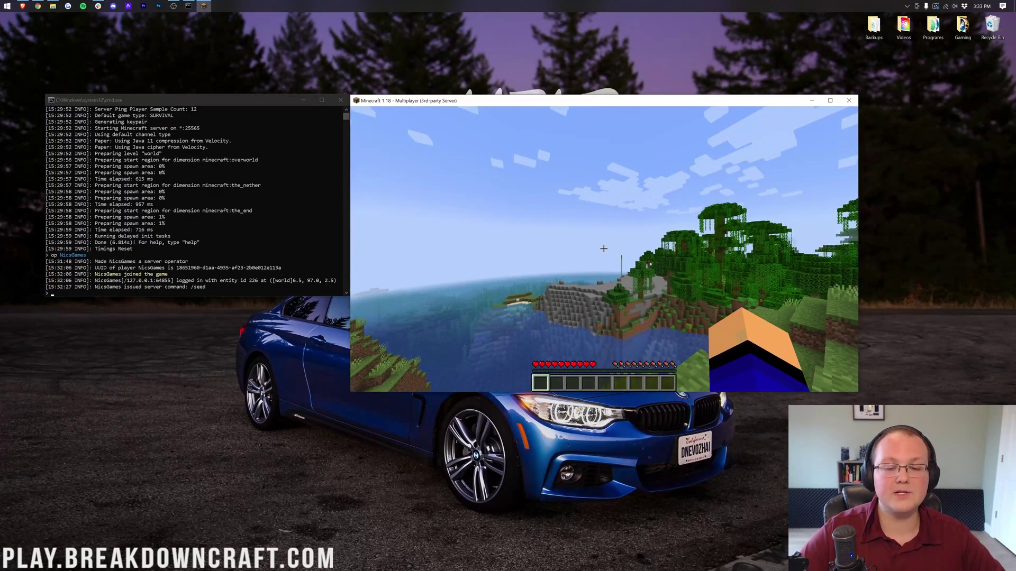
key(w)
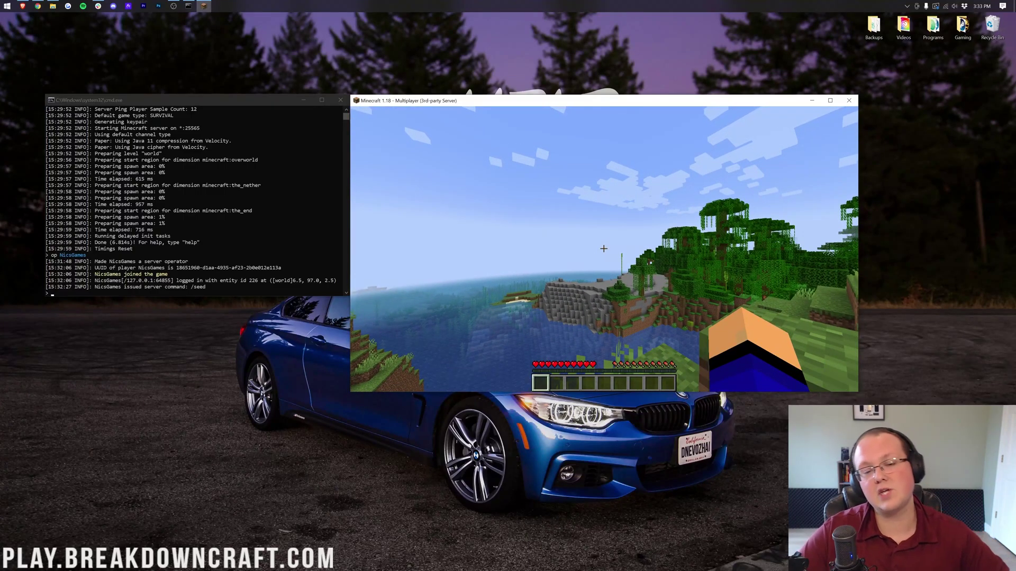
key(w)
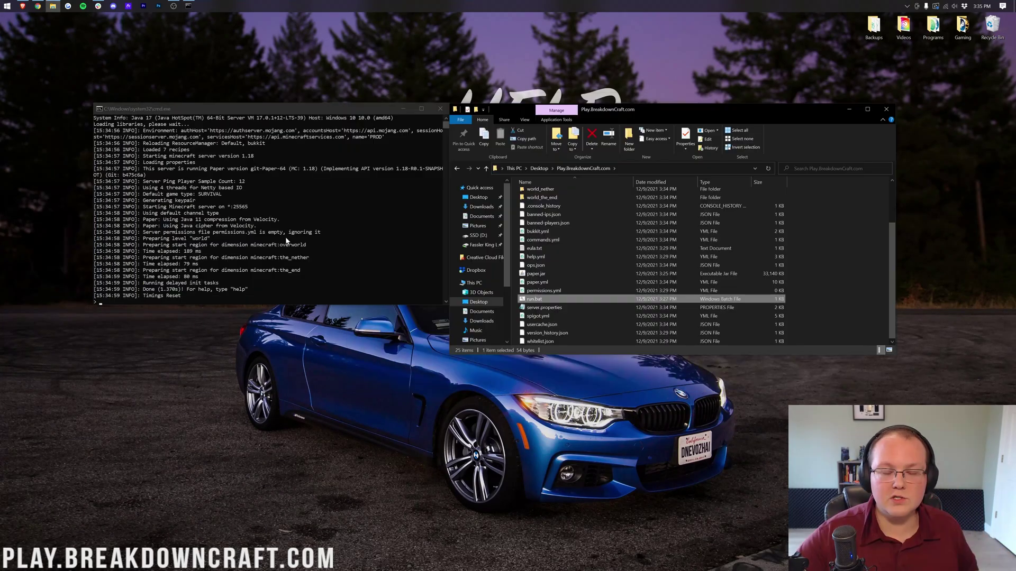
- Run stop in the server console, then close the window once shutdown finishes
click(289, 238)
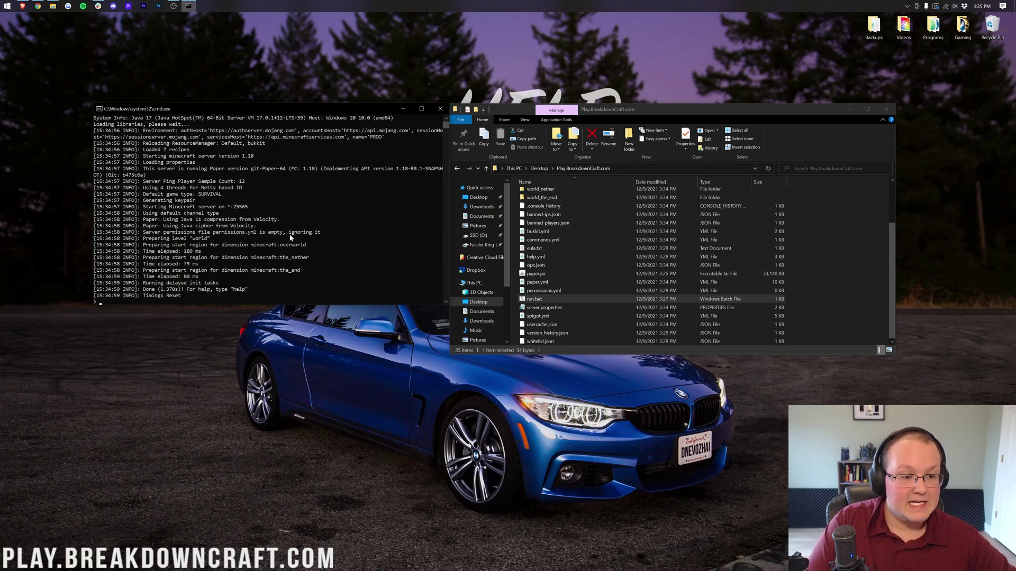
text(stop)
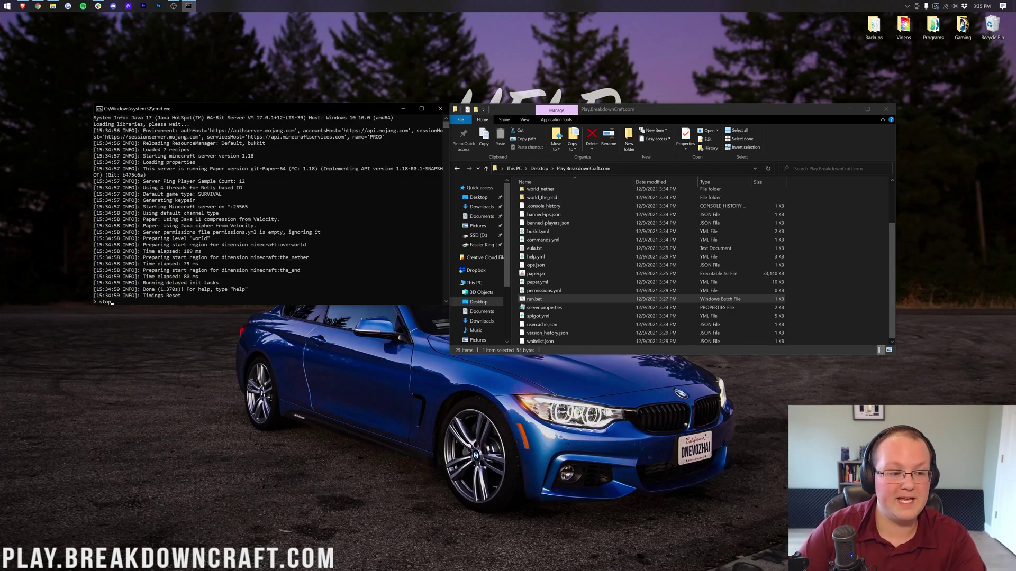
click(134, 302)
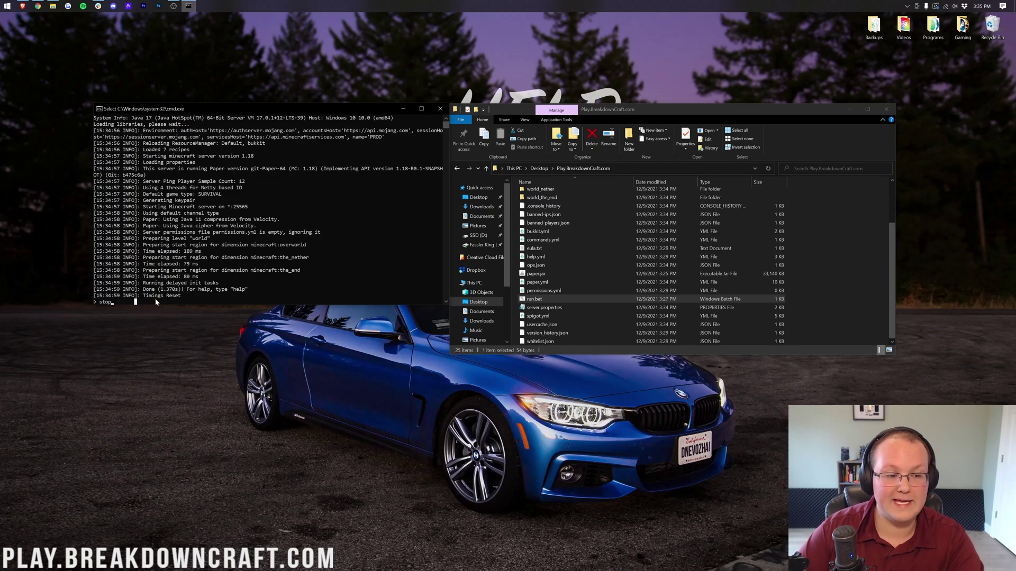
key(Escape)
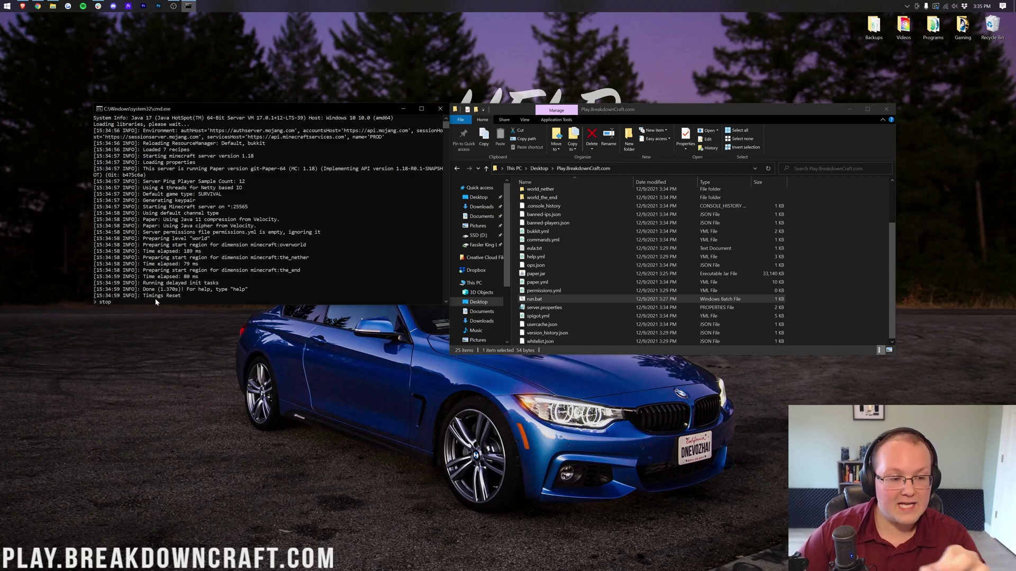
key(Return)
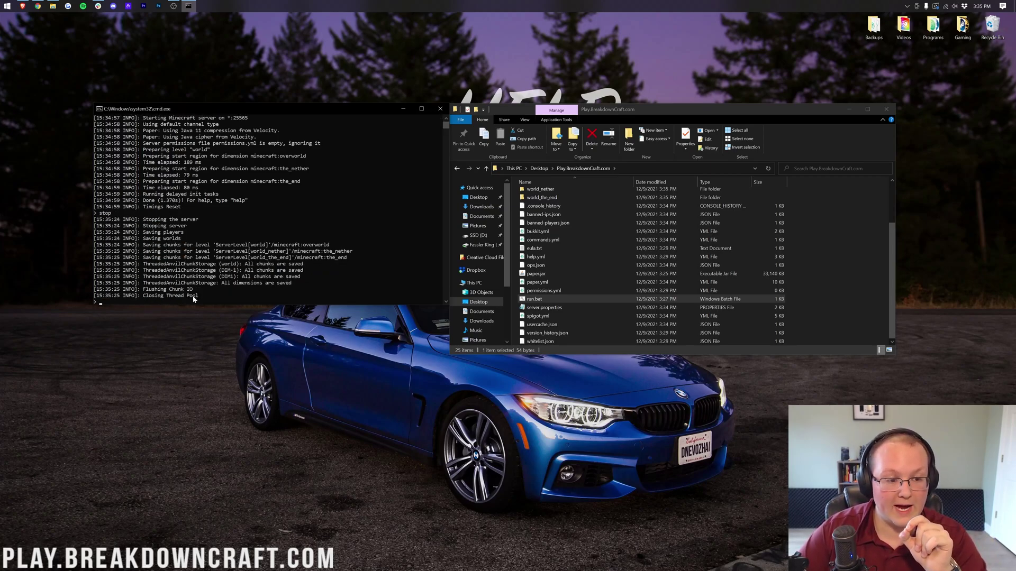
click(194, 299)
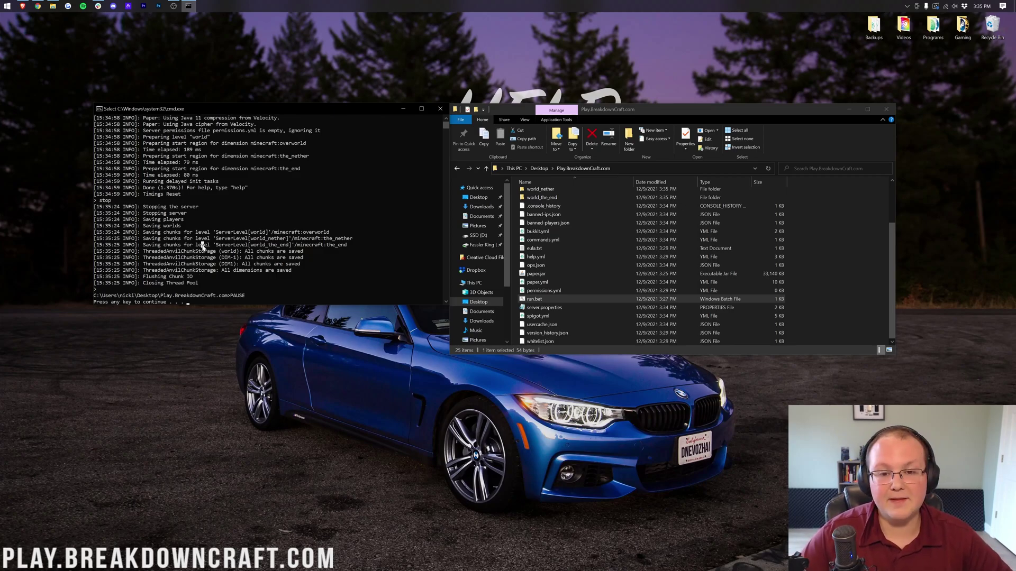
key(Return)
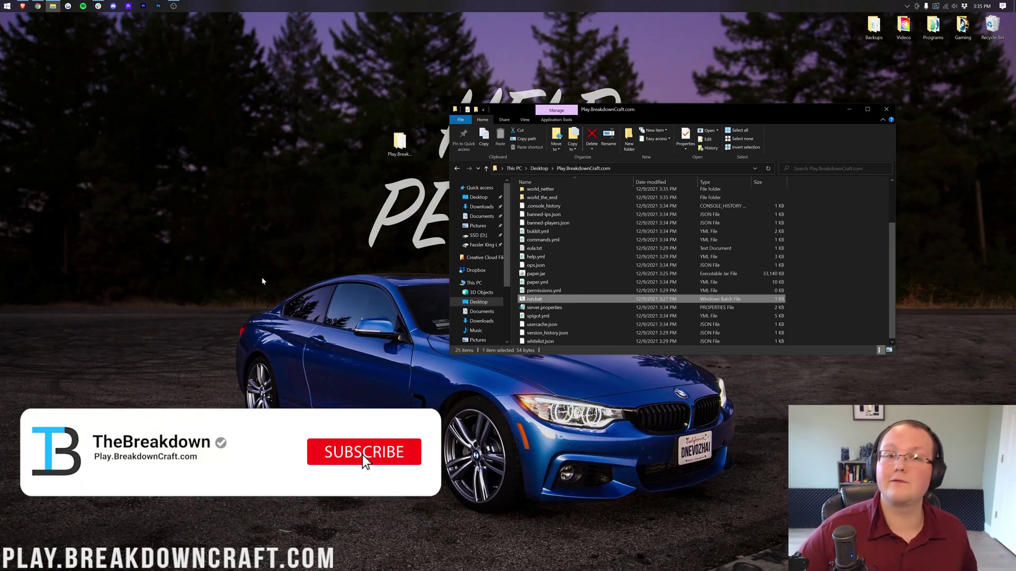